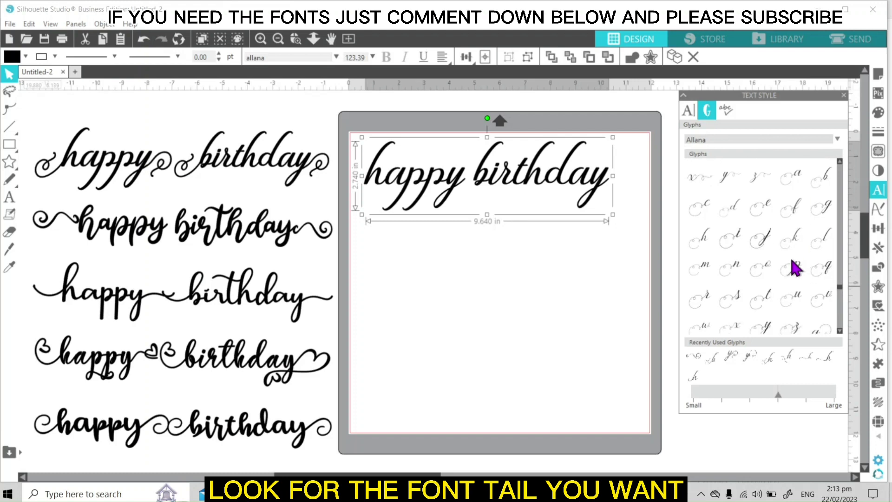
Replace the h of "happy" with the Allana h glyph that has a curled tail leading into the letter
mouse_move(703, 254)
scroll(795, 285, "down", 7)
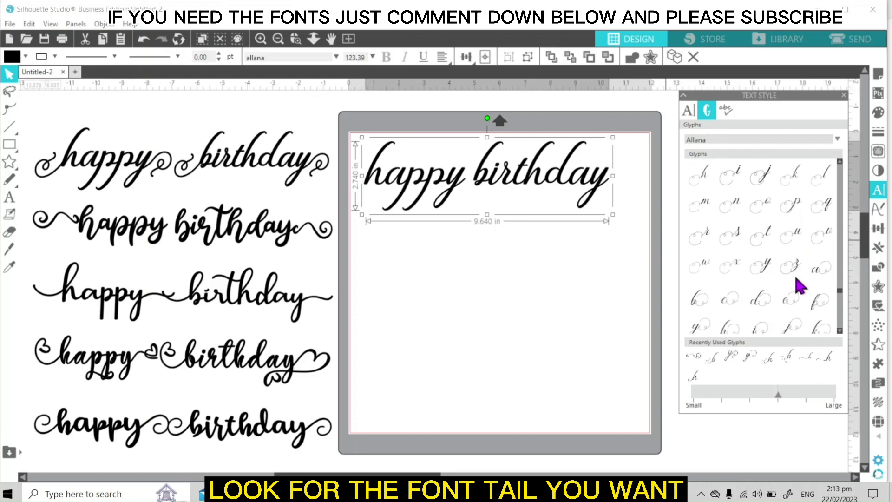
mouse_move(803, 310)
scroll(808, 289, "down", 1)
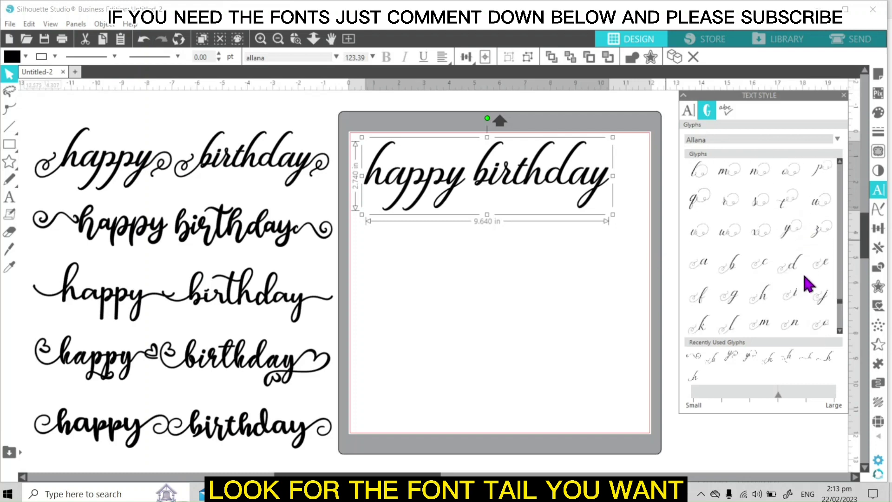
double_click(390, 190)
key("BackSpace")
left_click(760, 303)
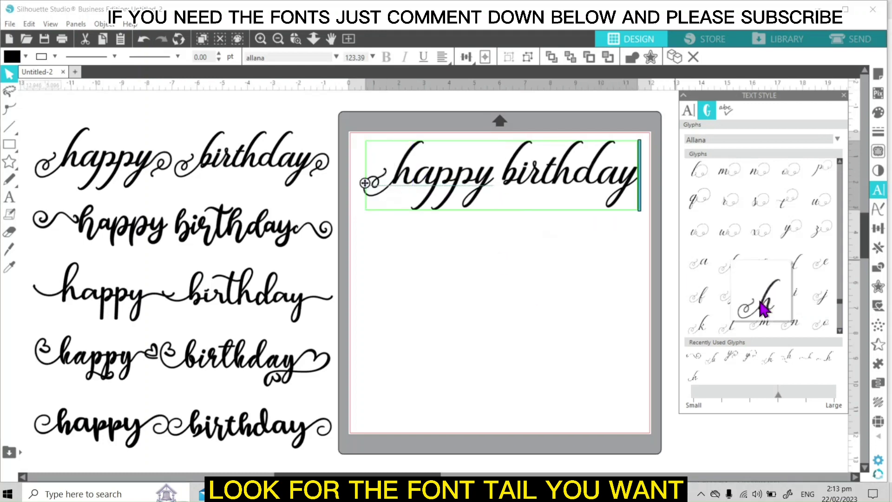
left_click(534, 249)
Replace the y of "happy" with the Allana y glyph that ends in a curled tail
double_click(489, 181)
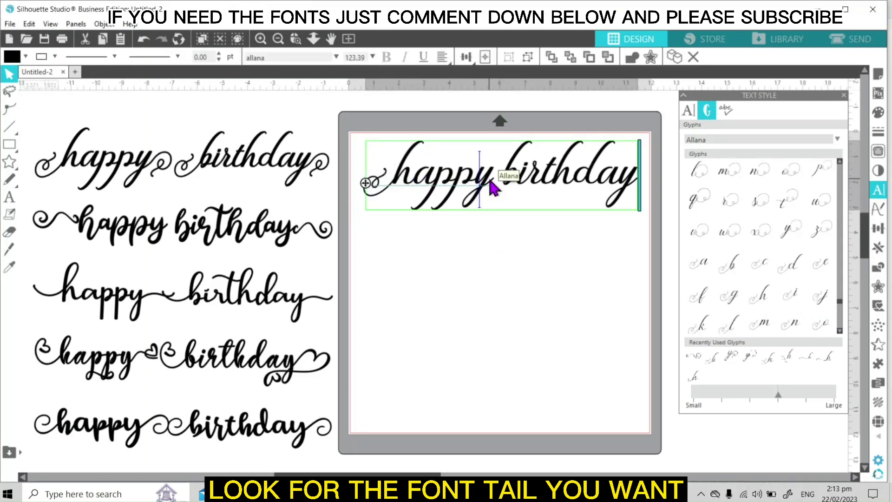
key("BackSpace")
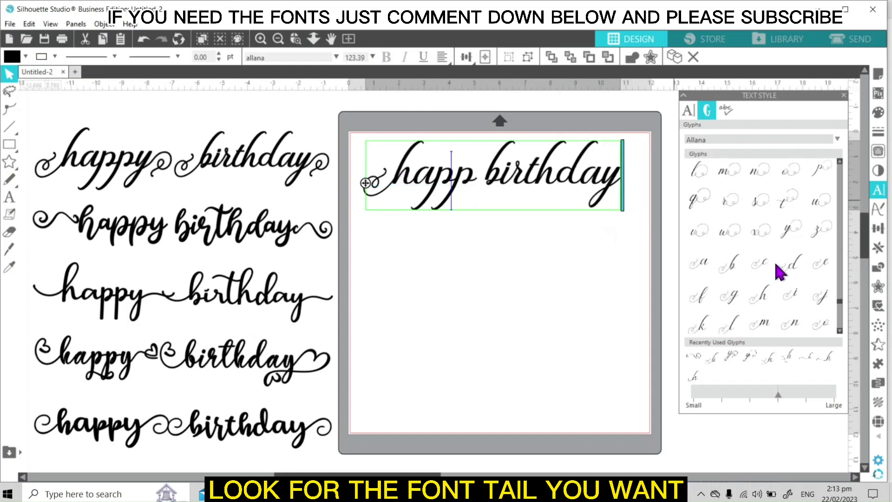
scroll(779, 271, "down", 5)
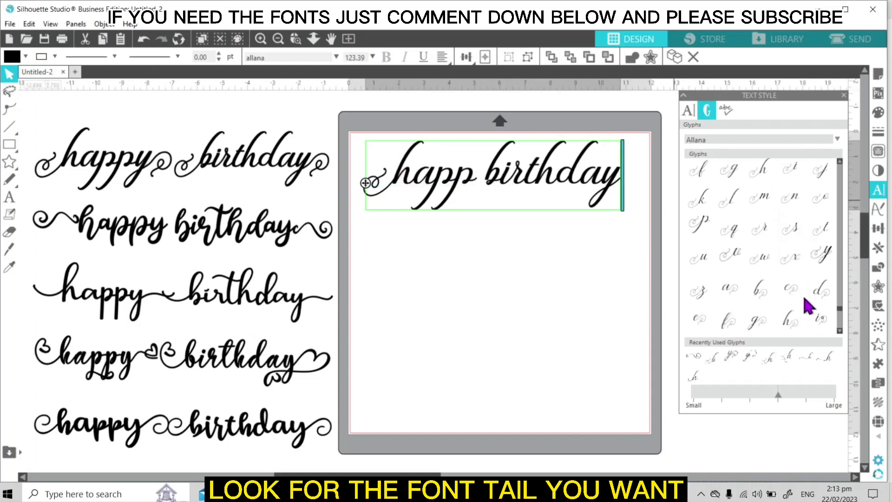
scroll(811, 325, "down", 4)
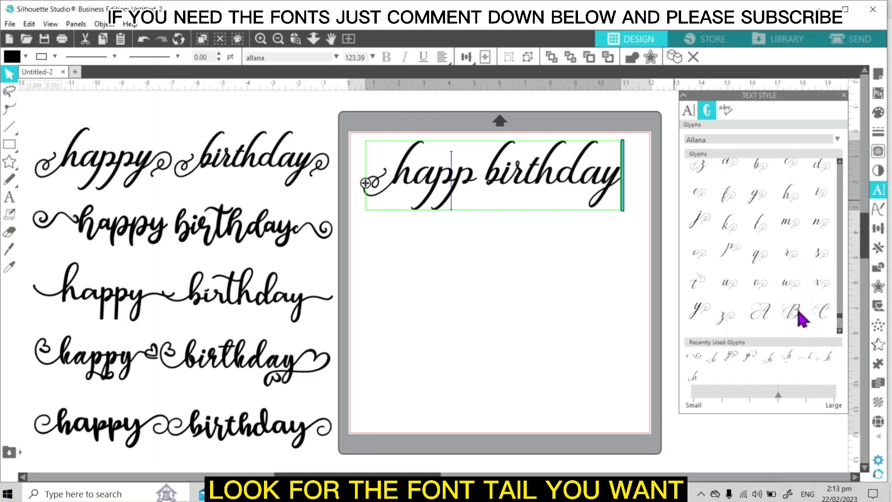
left_click(702, 312)
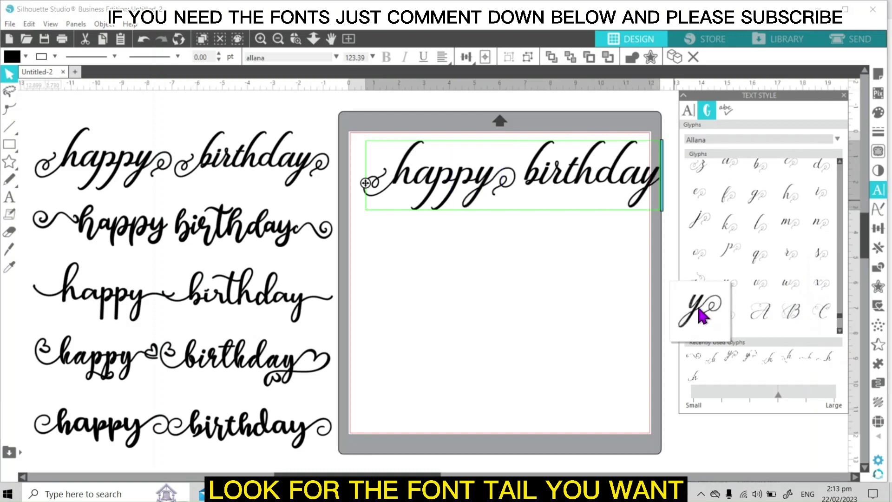
Replace the b of "birthday" with the Allana b glyph that starts with a curled tail
left_click(540, 186)
key("BackSpace")
scroll(783, 250, "up", 5)
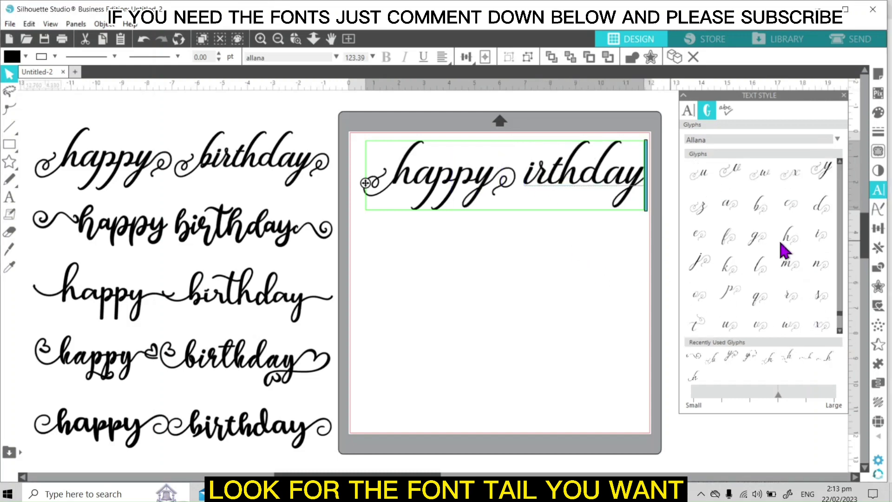
scroll(762, 223, "up", 2)
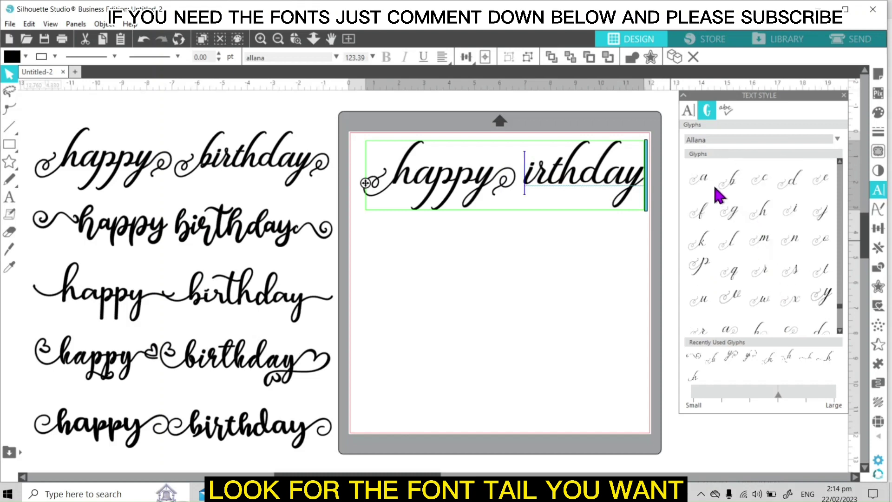
left_click(732, 189)
left_click(503, 259)
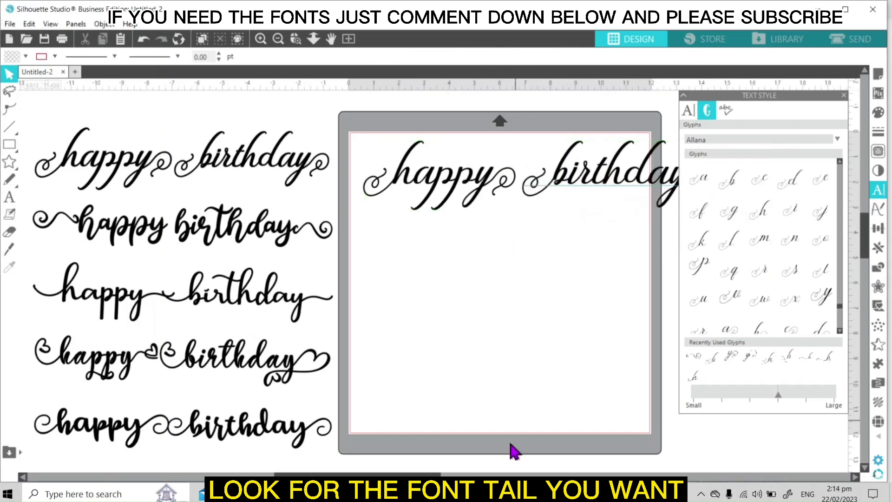
Scale the phrase down to about 102 pt to fit the page and replace its final y with the curled-tail y glyph
left_click(650, 200)
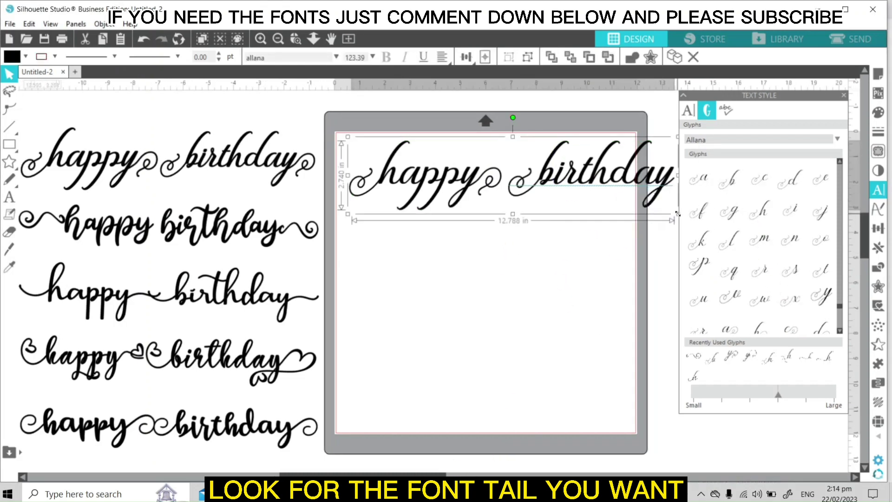
left_click_drag(678, 213, 623, 203)
double_click(614, 188)
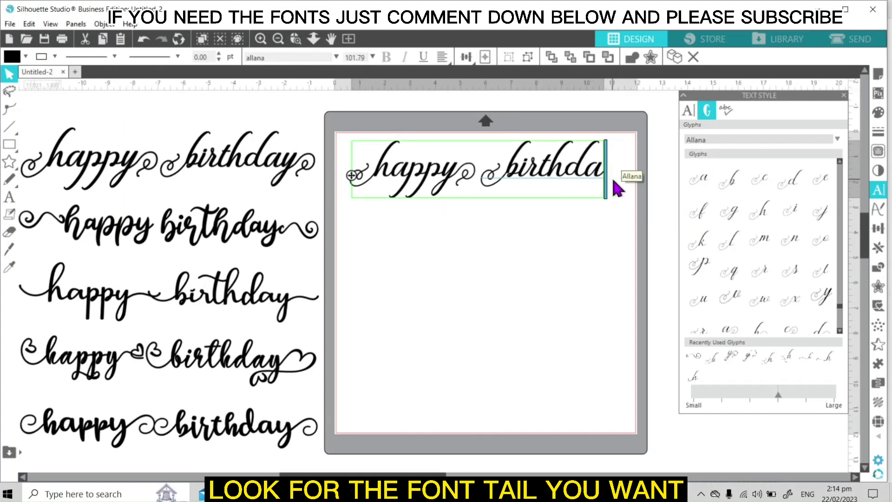
scroll(794, 281, "down", 5)
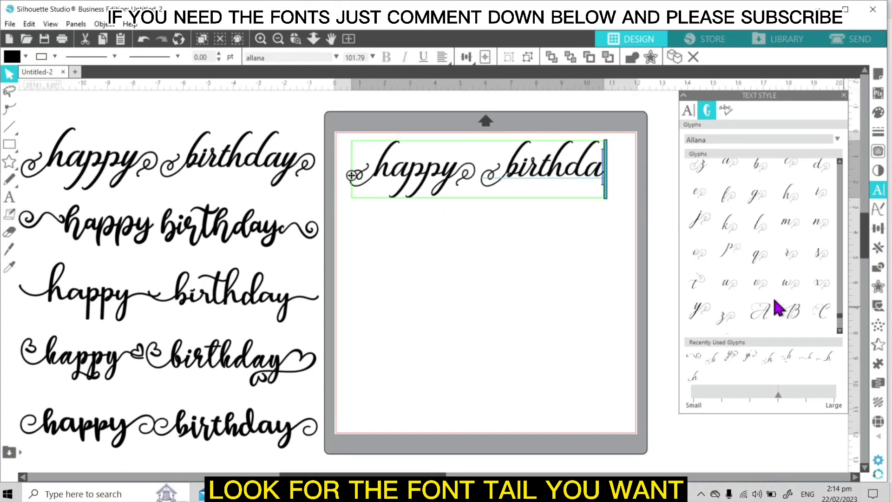
left_click(701, 312)
left_click(559, 241)
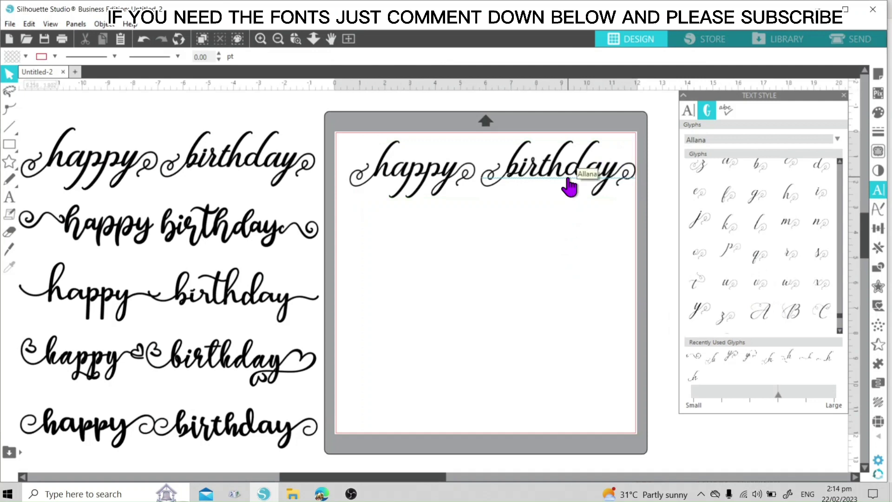
Thicken the phrase by applying an outward offset of 0.005 in with rounded corners
left_click(568, 178)
left_click(216, 170)
left_click(532, 174)
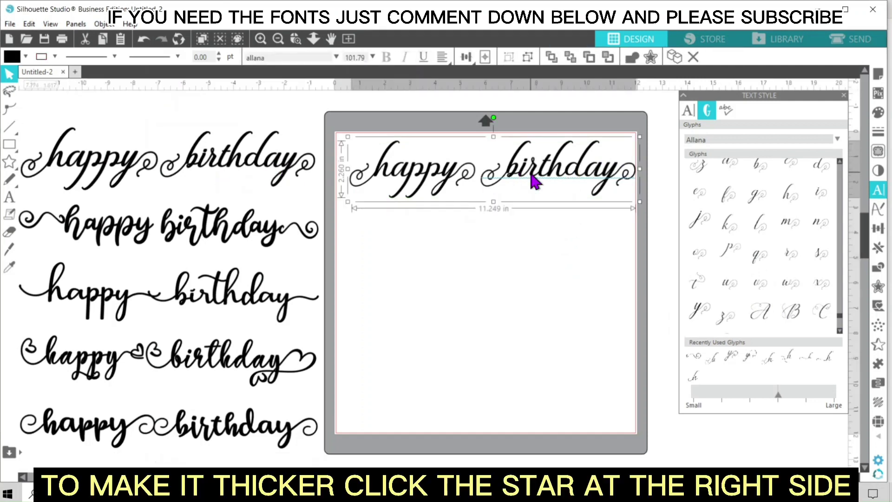
left_click_drag(531, 177, 528, 175)
left_click(879, 288)
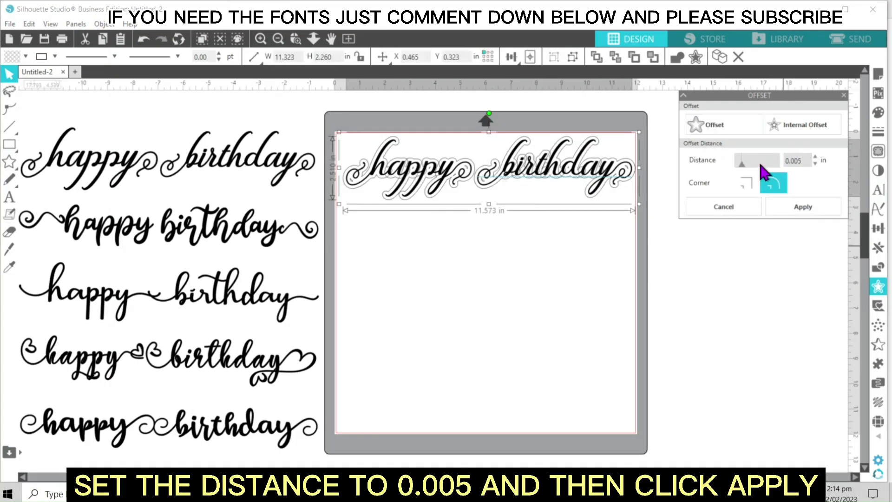
left_click(801, 213)
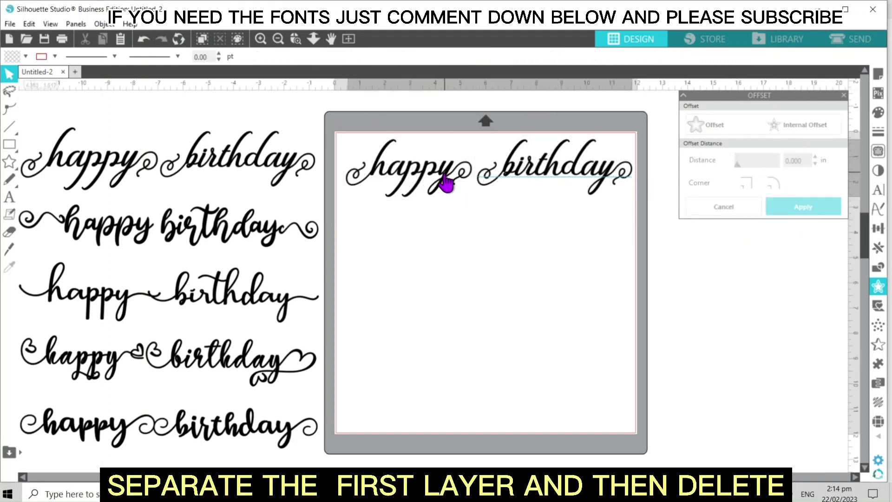
Separate the original lettering from its offset outlines and delete it, and group the outlines of both words
left_click_drag(446, 181, 454, 264)
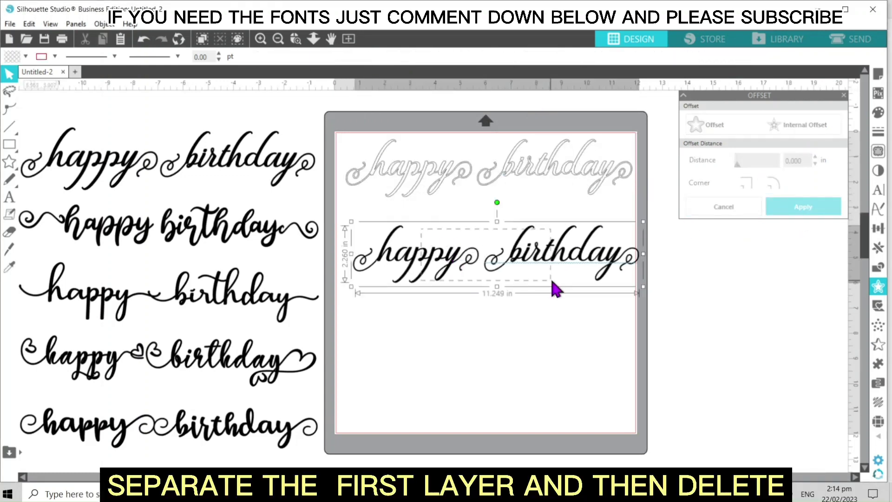
key("Delete")
left_click_drag(336, 135, 532, 185)
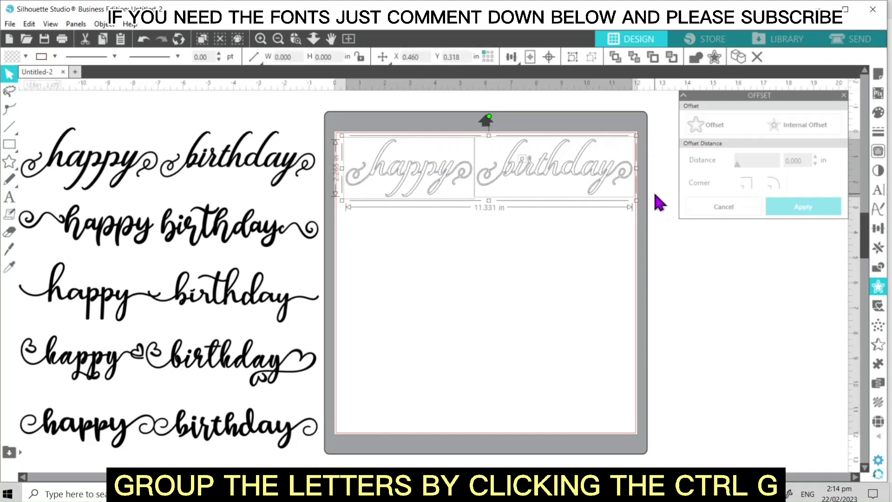
key("ctrl+g")
Fill the grouped "happy birthday" outlines with black
left_click(12, 56)
left_click(19, 81)
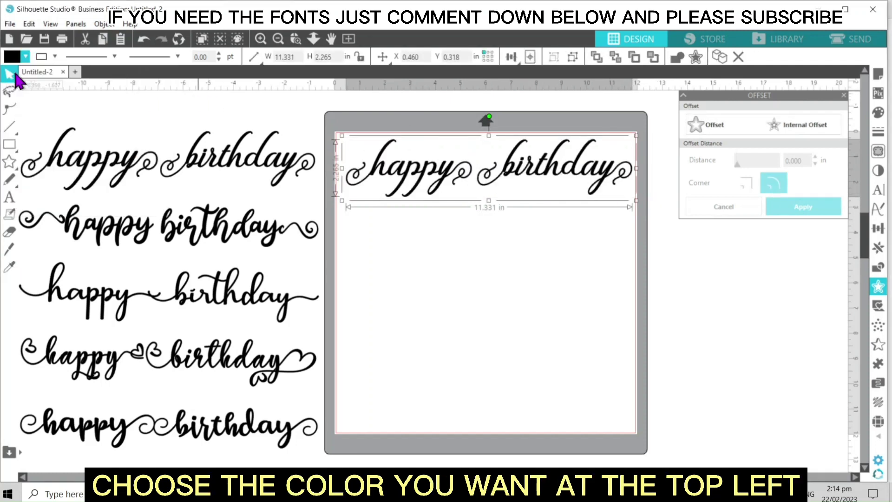
left_click(40, 56)
left_click(482, 228)
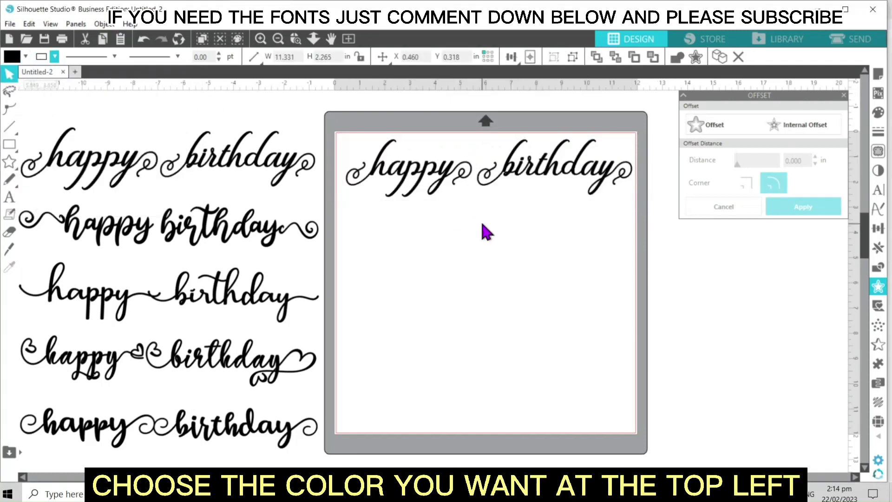
left_click(521, 181)
Add a new text object reading "happy birthday" below the finished phrase and shift it slightly toward the page's centre
left_click(10, 197)
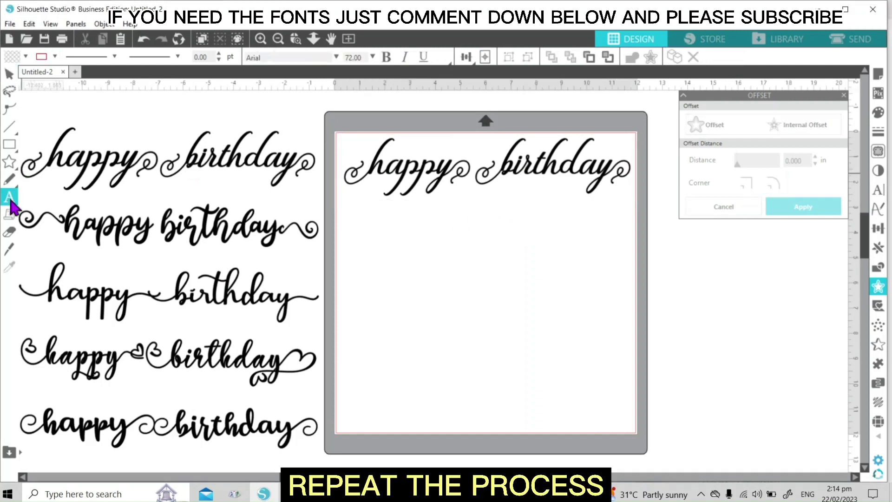
left_click(361, 234)
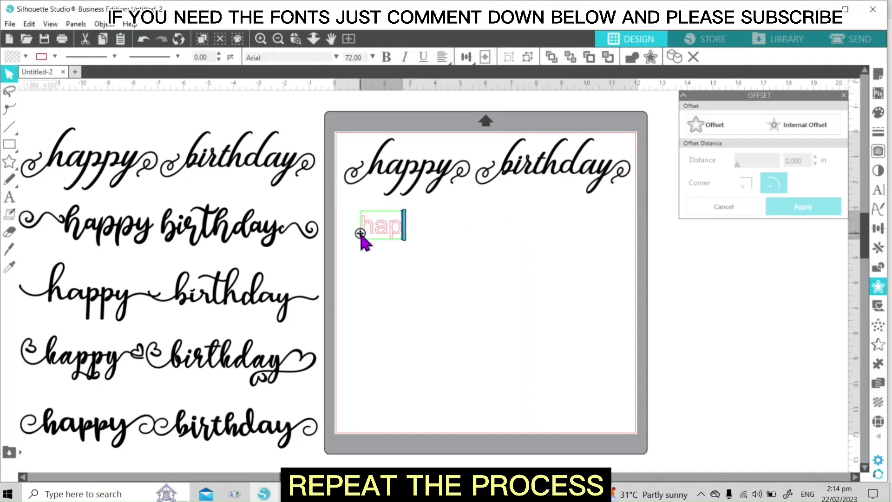
type("py birthday")
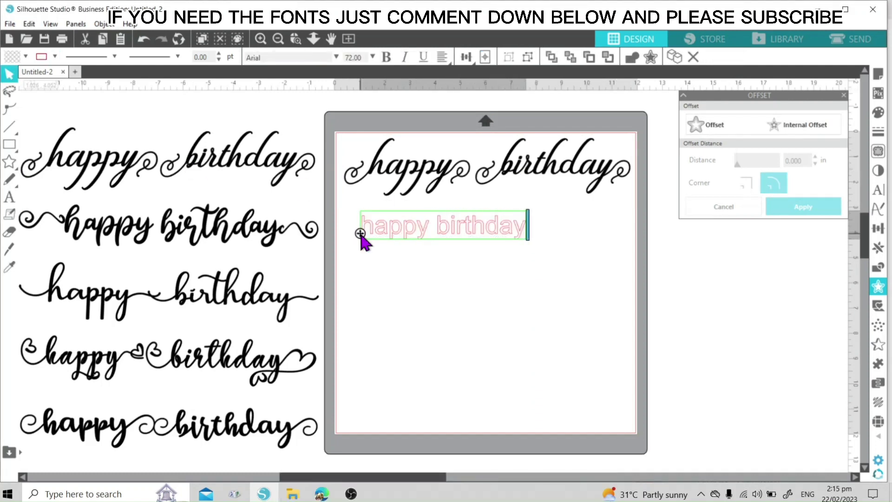
left_click_drag(428, 242, 448, 243)
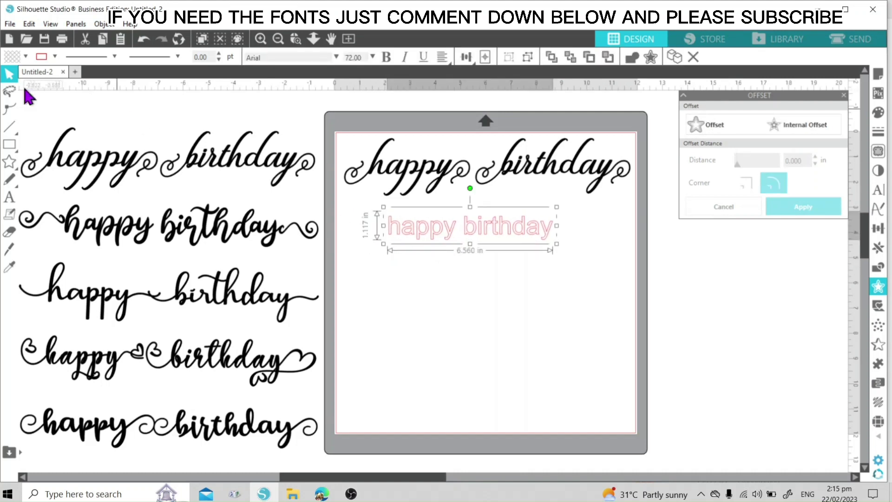
Set both the fill and the line colour of the new "happy birthday" text to black
left_click(9, 62)
left_click(13, 75)
left_click(42, 57)
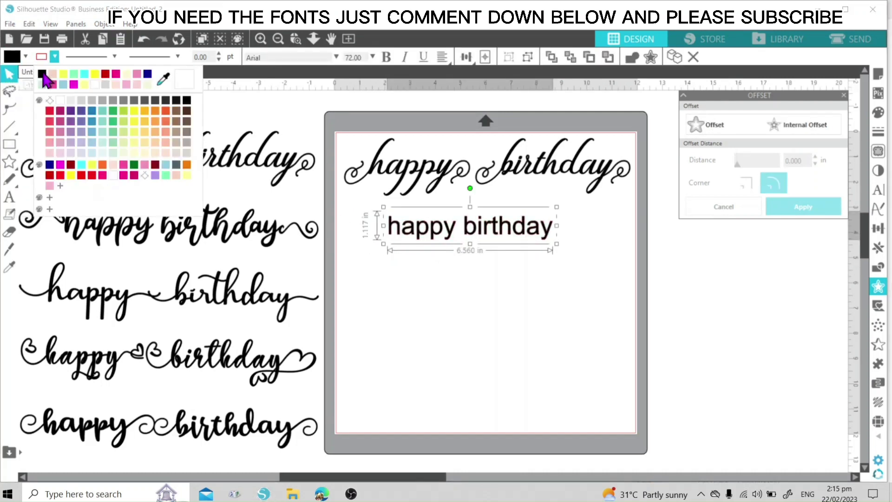
left_click(46, 78)
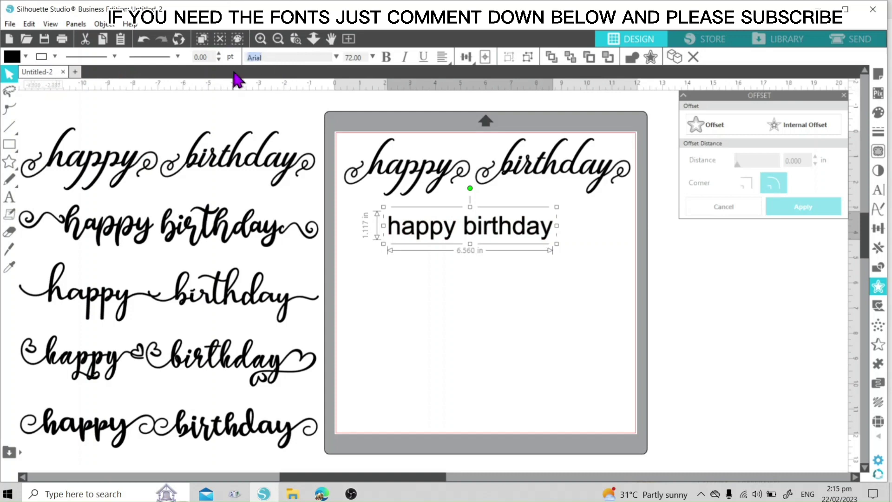
Change the new text's font to anjellic Dafont and enlarge it to about 101 pt, roughly 6.4 in wide
type("anjellic Dafont")
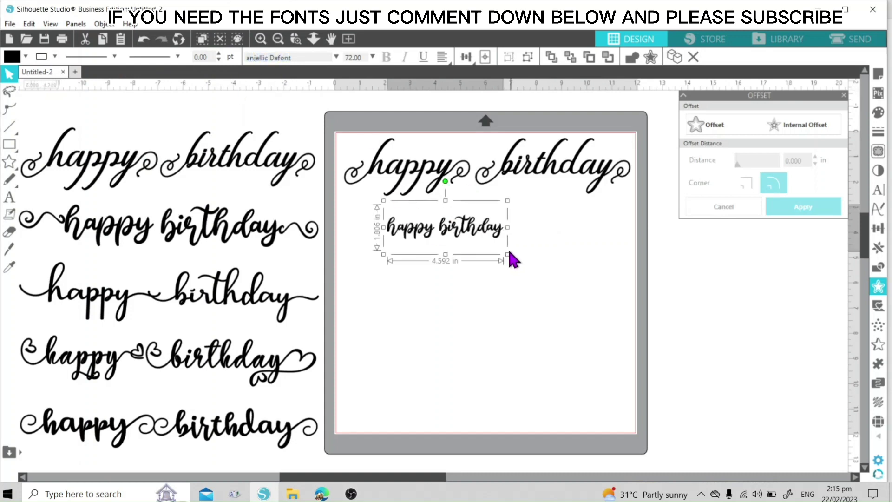
left_click_drag(508, 254, 528, 236)
left_click(578, 249)
left_click(565, 249)
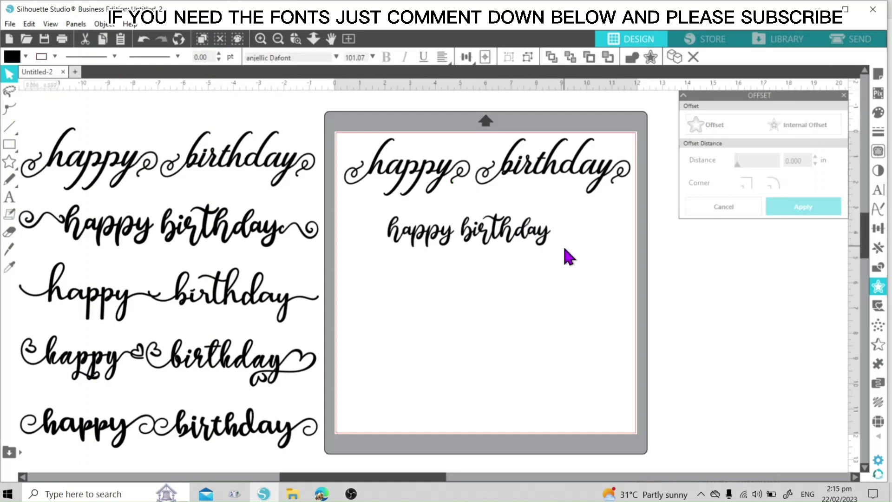
Insert the wavy swirl glyph from Anjellic Dafont as a separate text object at the start of the second phrase
left_click(878, 193)
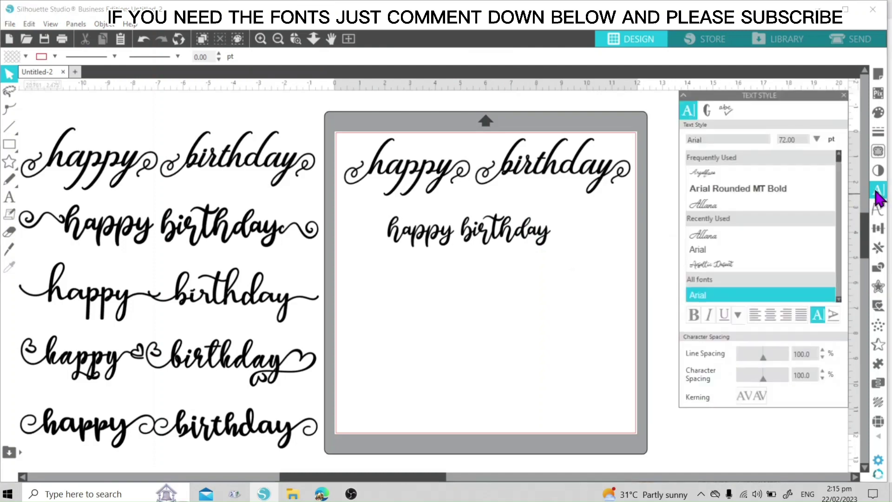
left_click(508, 223)
left_click(708, 109)
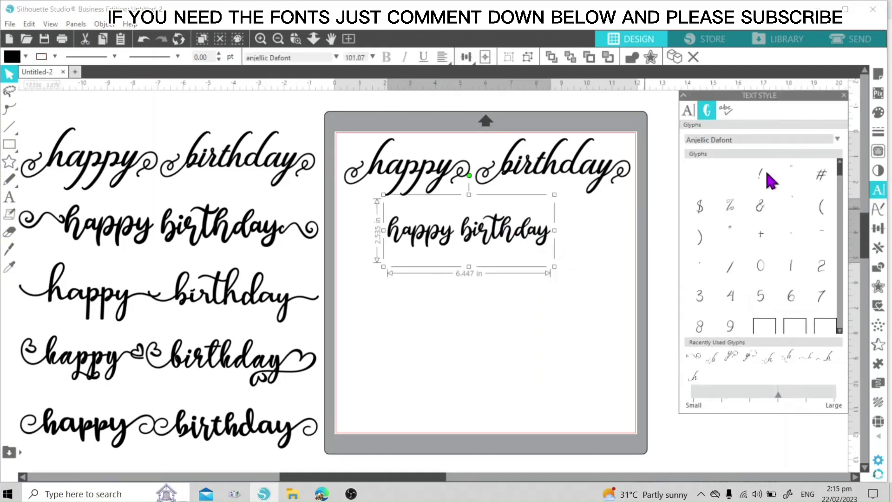
scroll(693, 251, "down", 1)
scroll(764, 259, "down", 8)
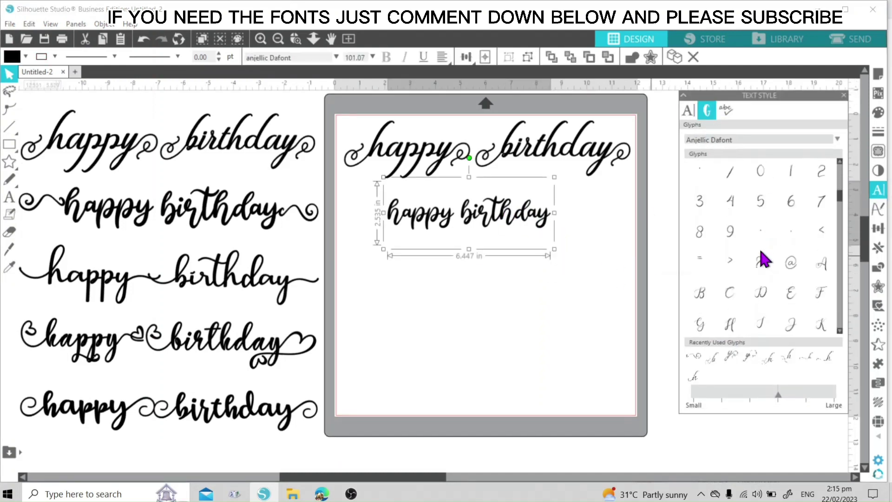
scroll(813, 293, "down", 5)
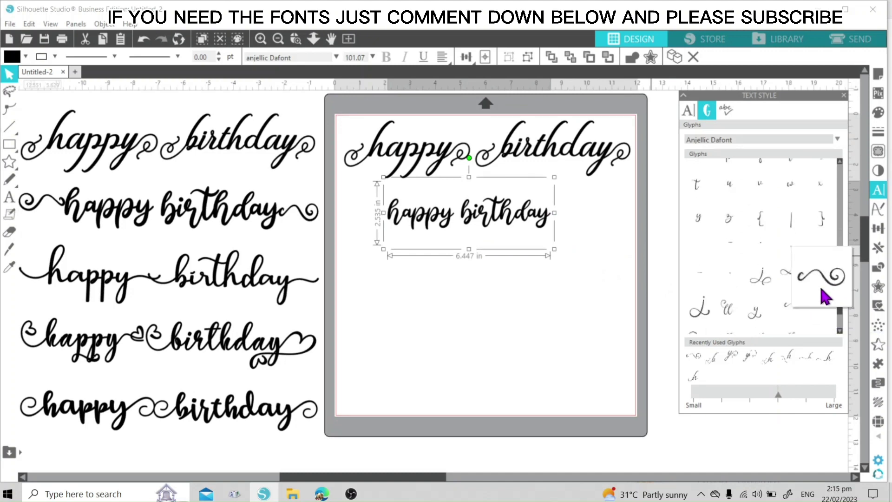
left_click(501, 319)
left_click(6, 200)
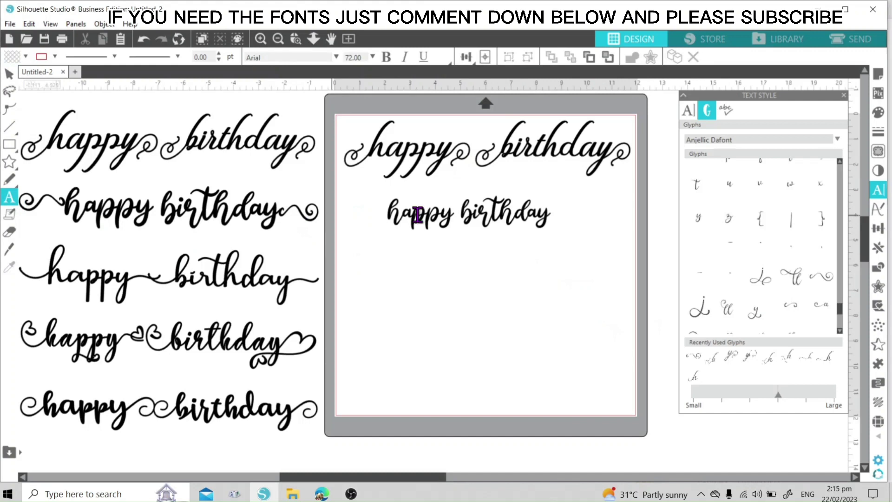
left_click(383, 210)
left_click(825, 280)
left_click(487, 258)
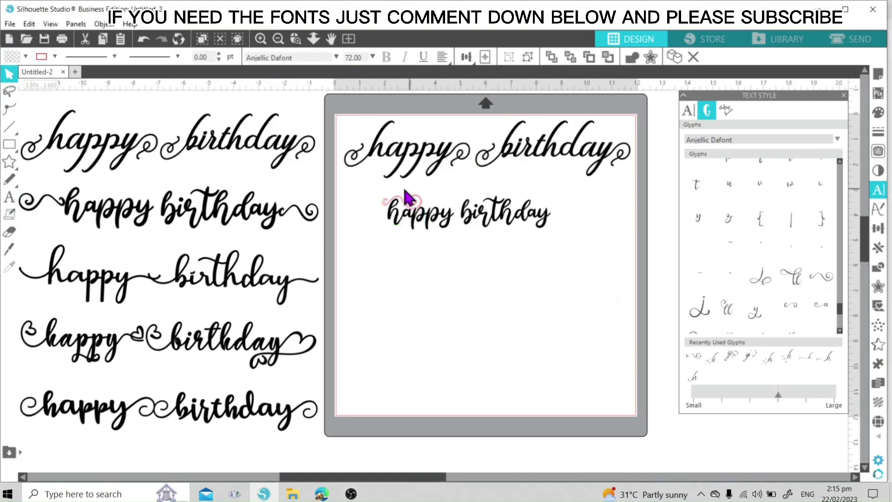
Set the swirl's fill and line colour to black and place it against the final "y" of the second "birthday"
left_click_drag(406, 197, 471, 274)
left_click(17, 59)
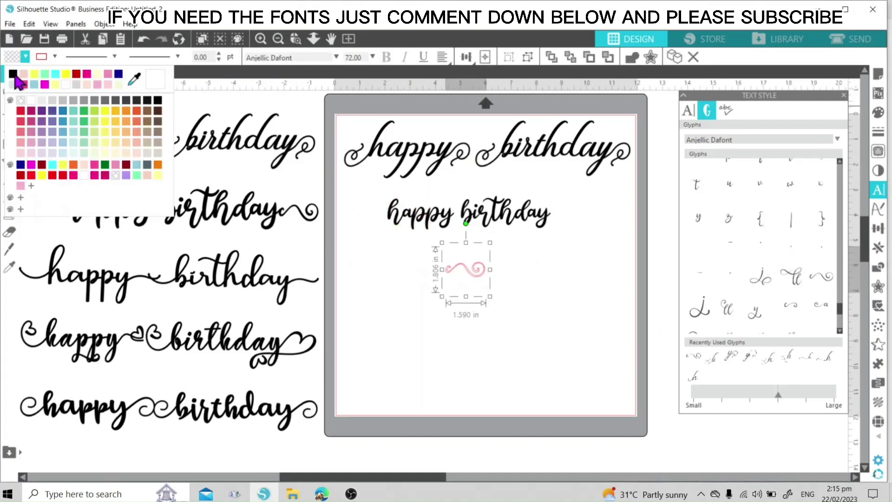
left_click(17, 74)
left_click(43, 58)
left_click(45, 75)
left_click_drag(454, 283, 584, 225)
left_click(576, 266)
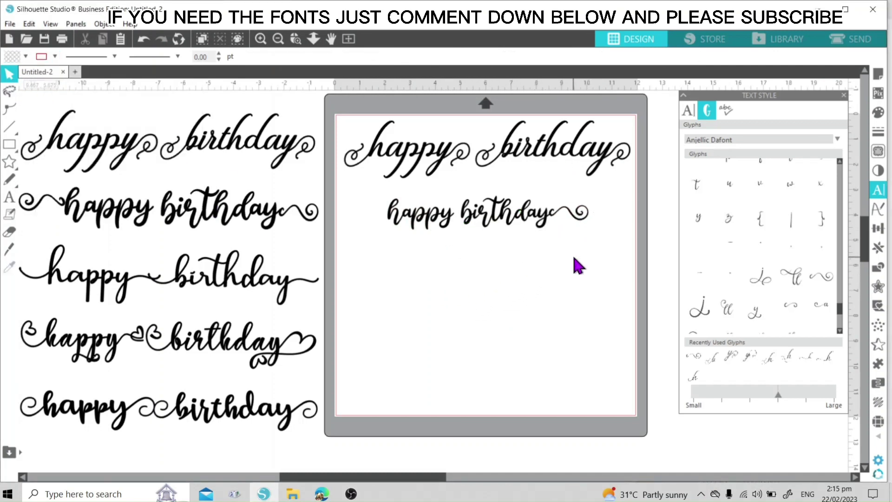
Place a horizontally mirrored copy of the swirl against the first "h" of the second phrase
left_click(588, 226)
left_click_drag(585, 216, 383, 211)
right_click(468, 257)
left_click(511, 279)
left_click(433, 269)
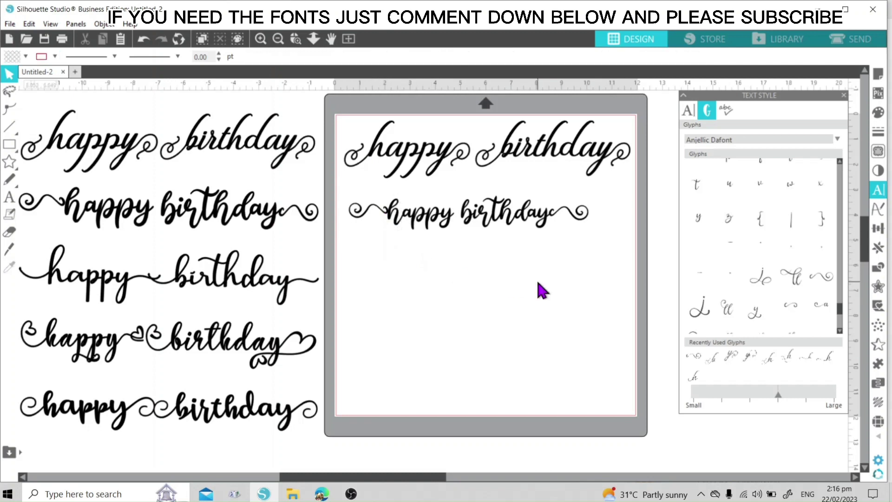
Shift the second phrase with both swirls toward the page's left edge and enlarge it proportionally to about 11.35 in wide
left_click_drag(341, 185, 597, 239)
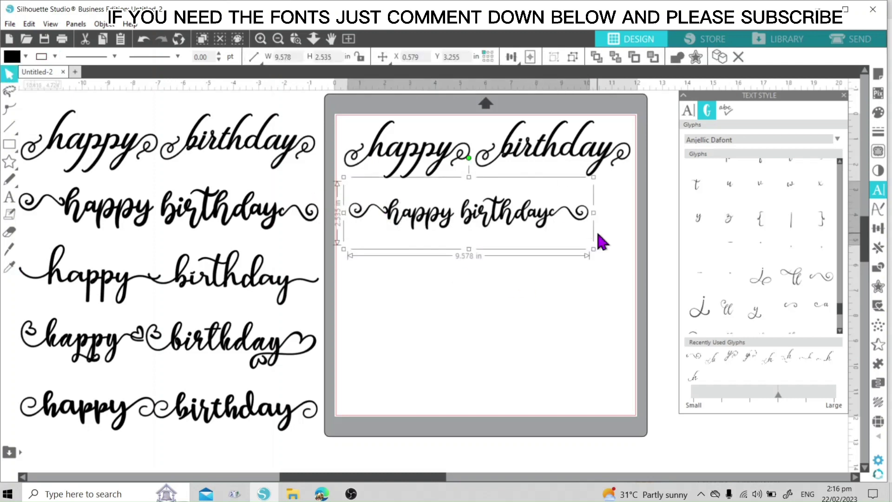
left_click_drag(551, 223, 539, 222)
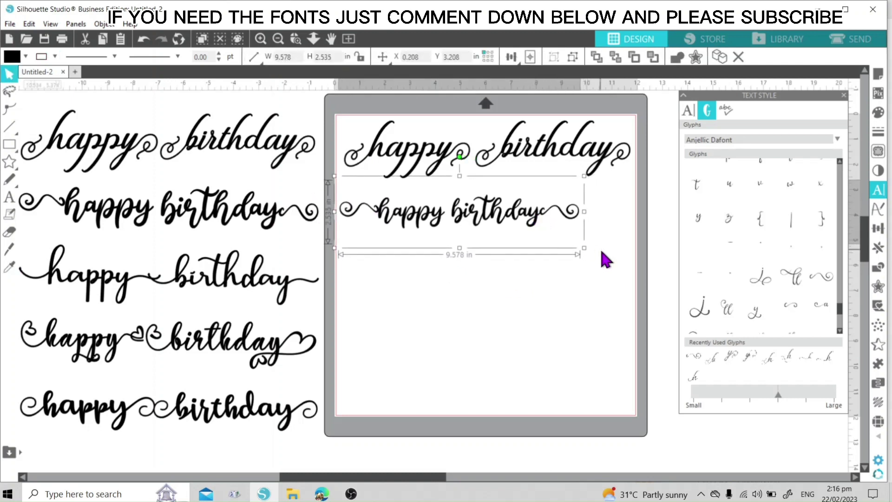
left_click_drag(588, 251, 630, 263)
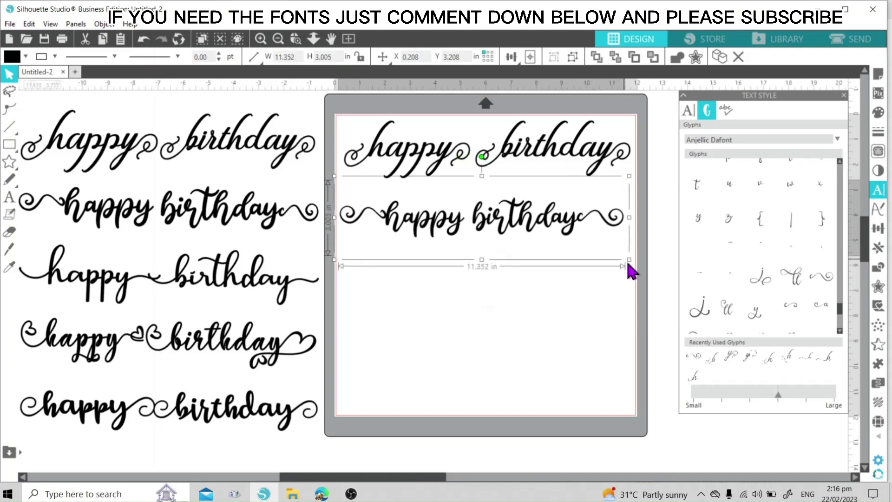
left_click(611, 277)
Apply a 0.005 in rounded-corner offset to the second phrase with its swirls and delete the original lettering
left_click(587, 228)
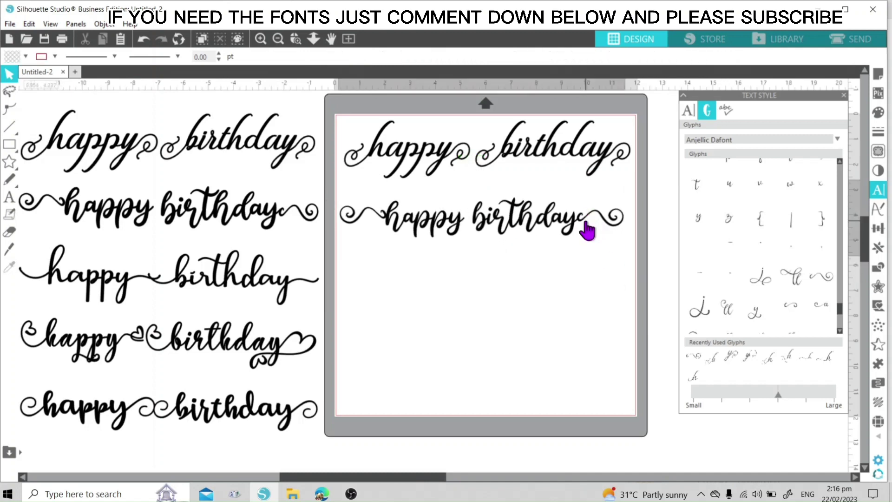
left_click(878, 287)
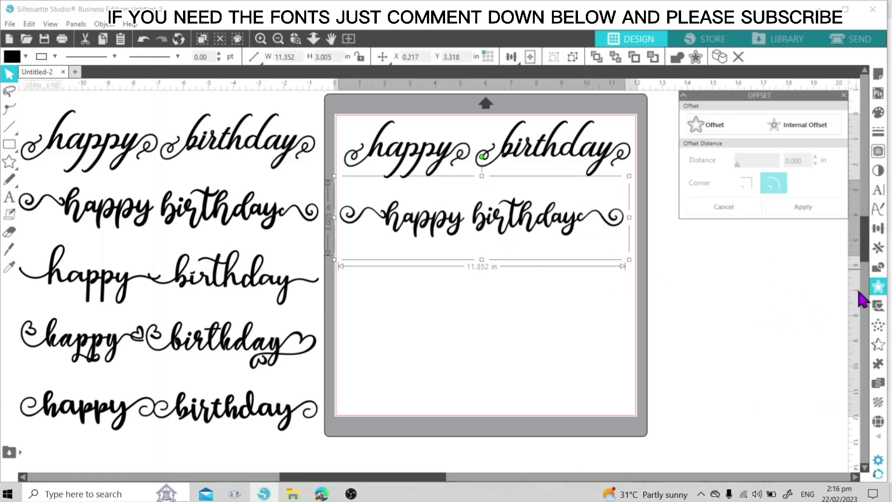
left_click(701, 128)
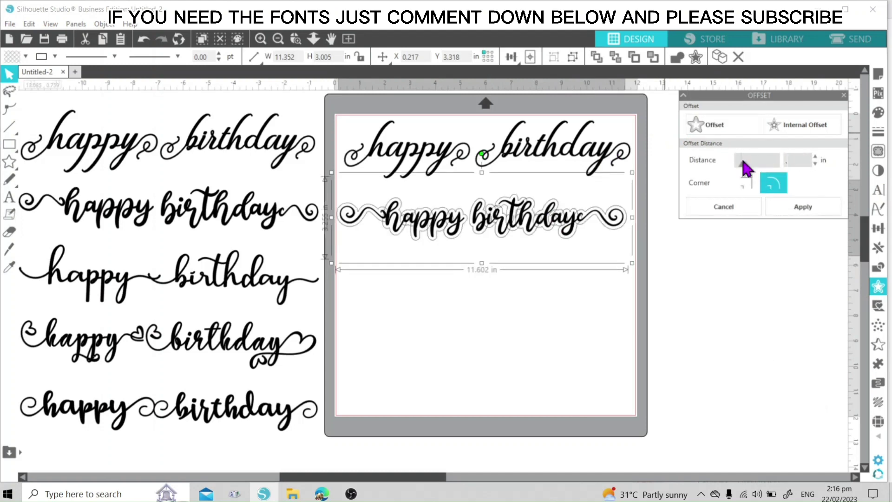
left_click(804, 207)
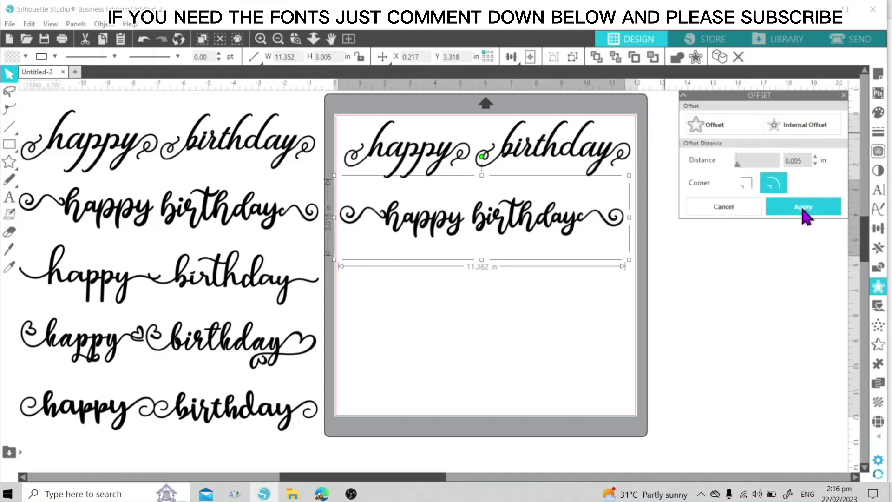
left_click_drag(448, 235, 448, 299)
key("Delete")
Set the fill and line colour of the second phrase's offset outlines to black and move the phrase closer to the first one
left_click(379, 204)
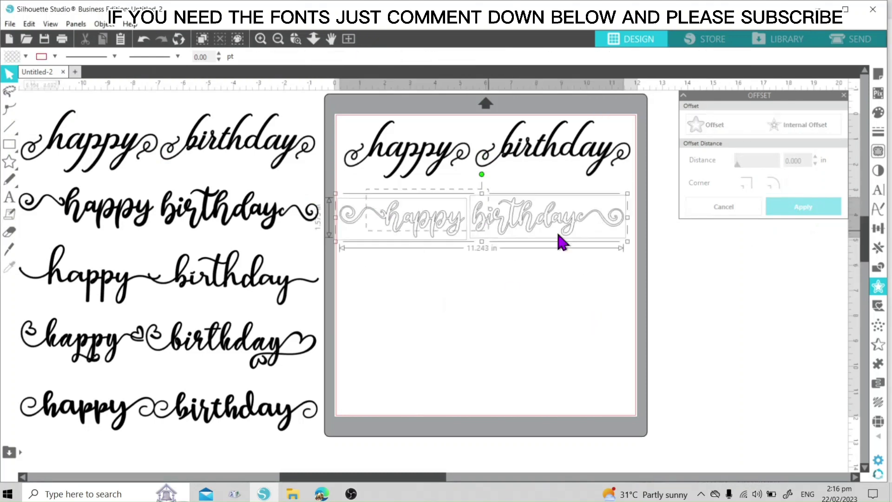
left_click(10, 60)
left_click(15, 78)
left_click(41, 61)
left_click(43, 75)
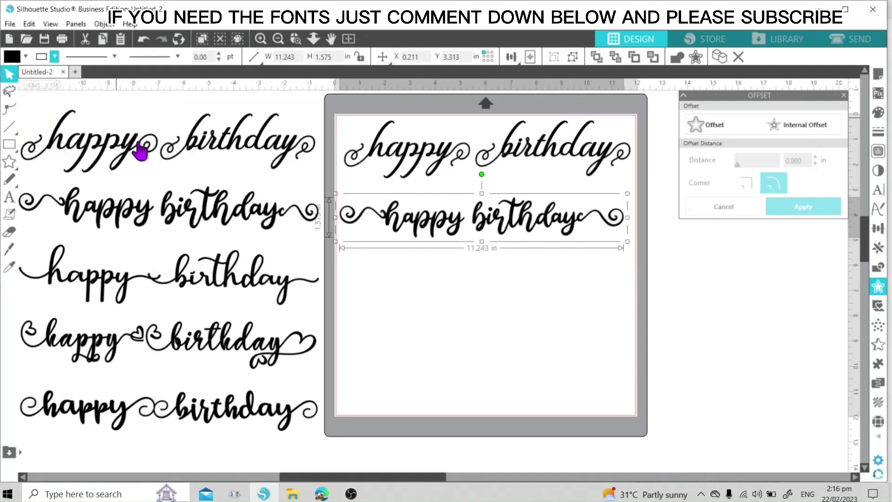
left_click(403, 271)
left_click_drag(458, 225, 462, 215)
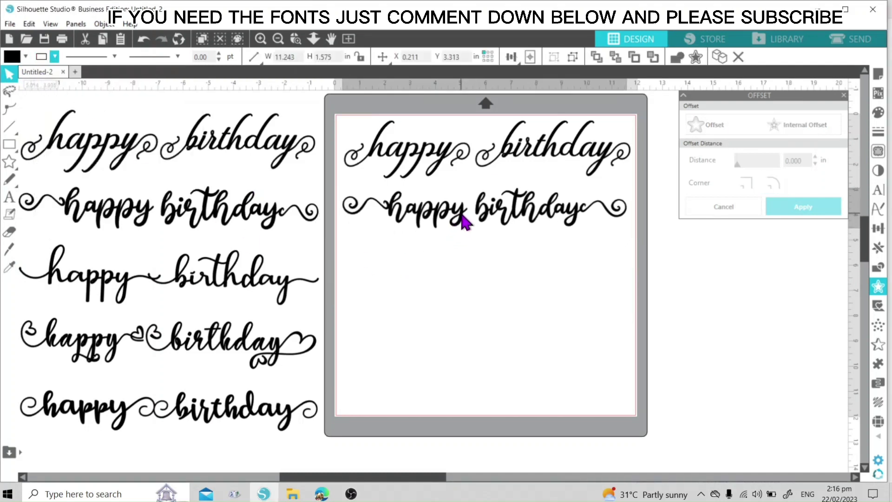
left_click(460, 279)
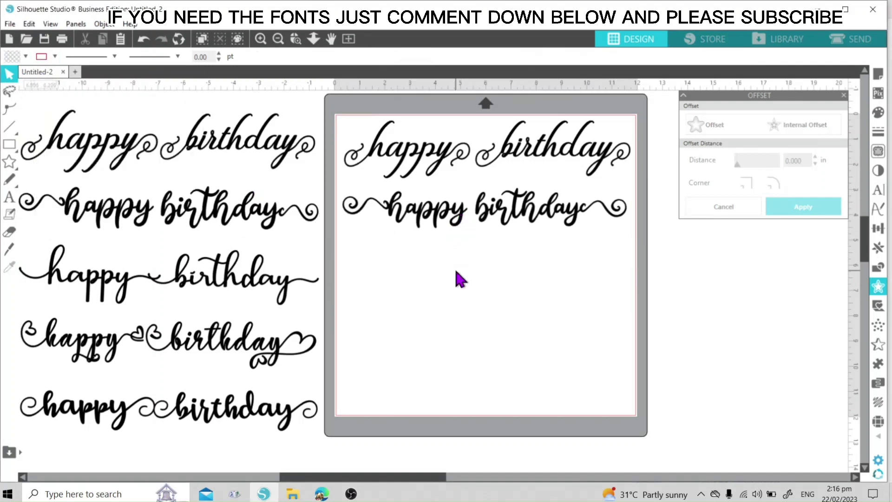
Add a third text object reading "happy birthday" below the second phrase and set its font to barbara Calligraphy
left_click(9, 199)
left_click(363, 281)
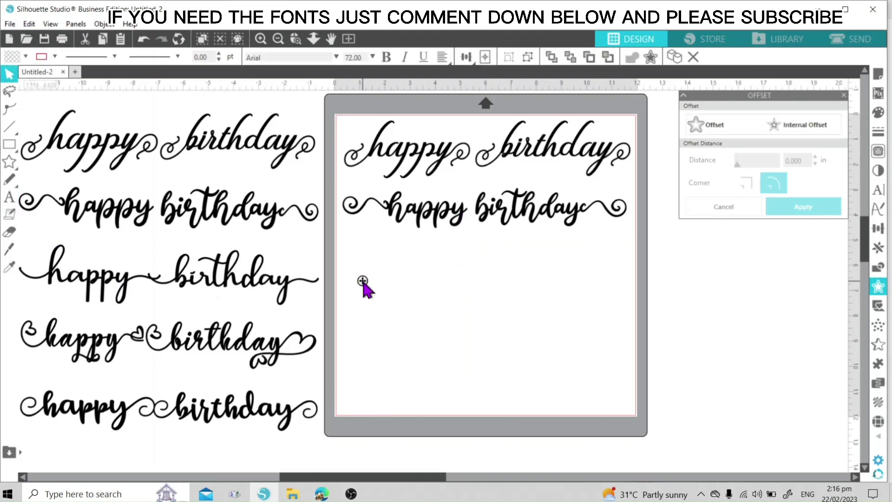
type("happy")
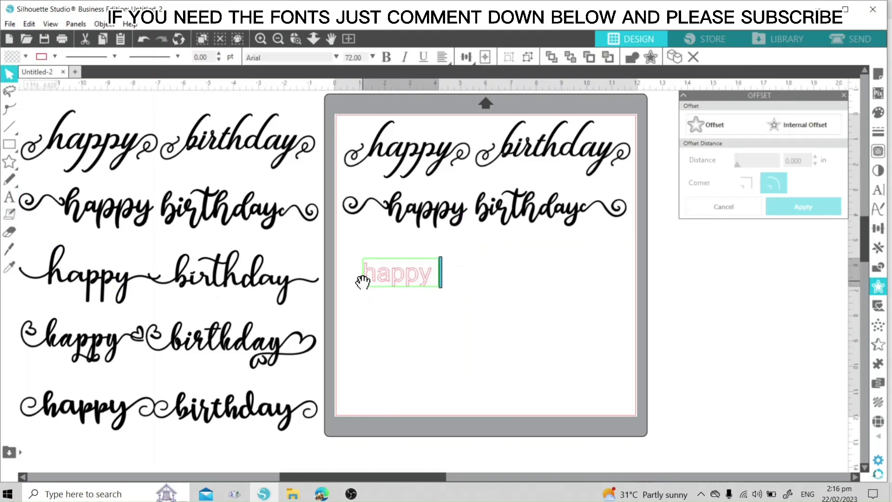
type(" birthday")
left_click(440, 316)
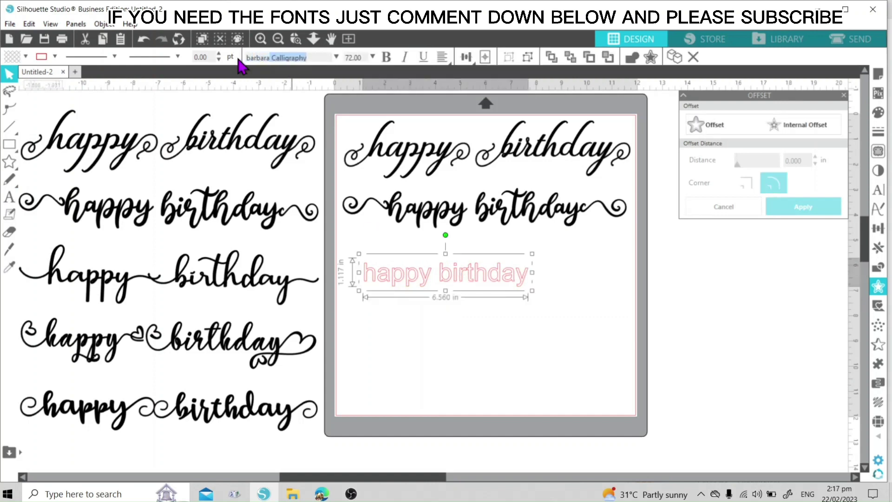
type("barbara")
key("Return")
Set the third phrase's fill and line colour to black and shift it toward the page's centre
left_click(12, 57)
left_click(13, 75)
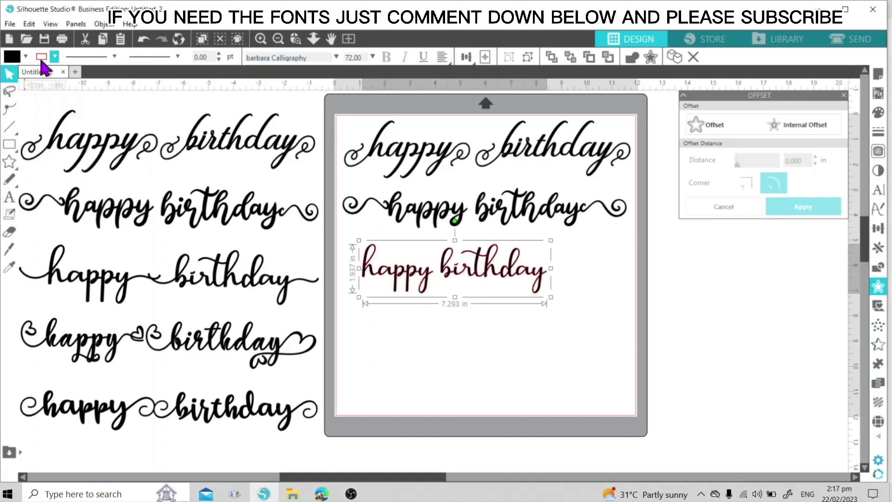
left_click(42, 57)
left_click(43, 75)
left_click_drag(536, 281, 558, 279)
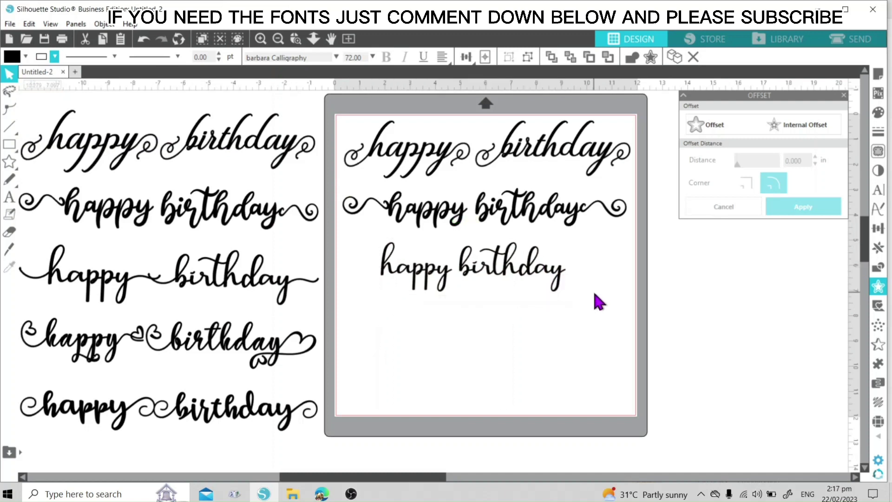
Replace the first h of the third phrase with the Barbara Calligraphy h glyph that has a leading tail
left_click(878, 190)
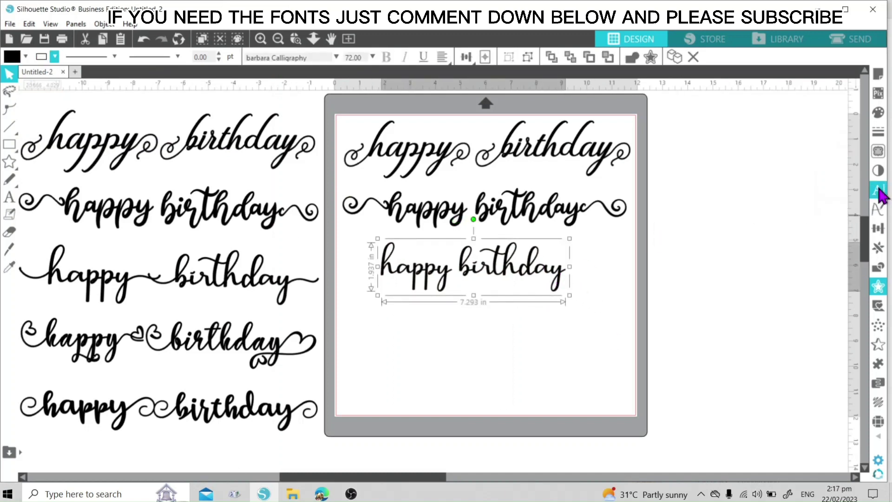
left_click(707, 111)
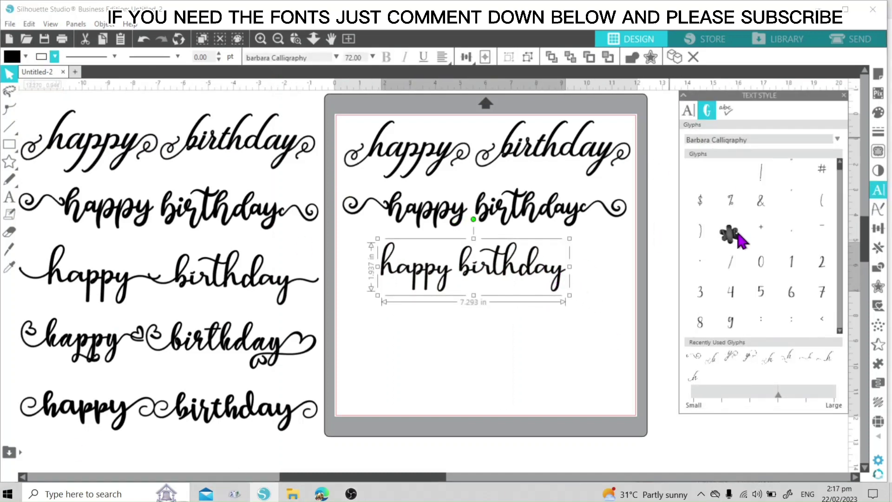
scroll(786, 281, "down", 10)
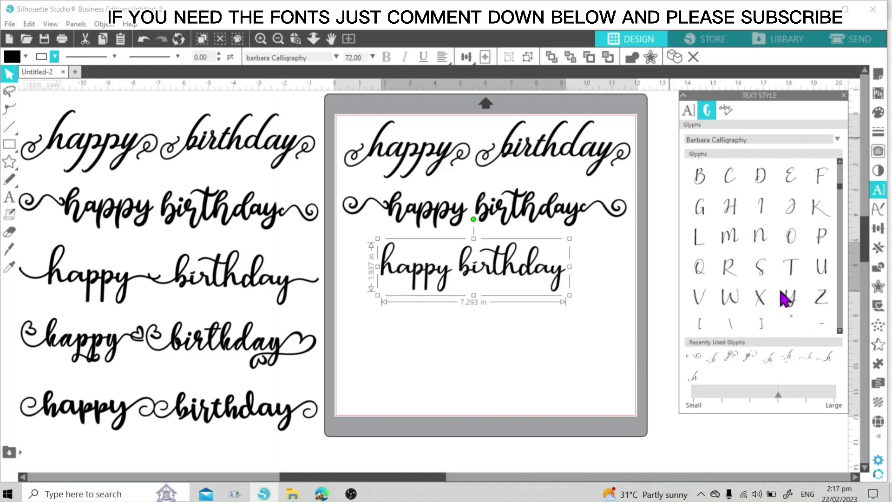
scroll(787, 290, "down", 12)
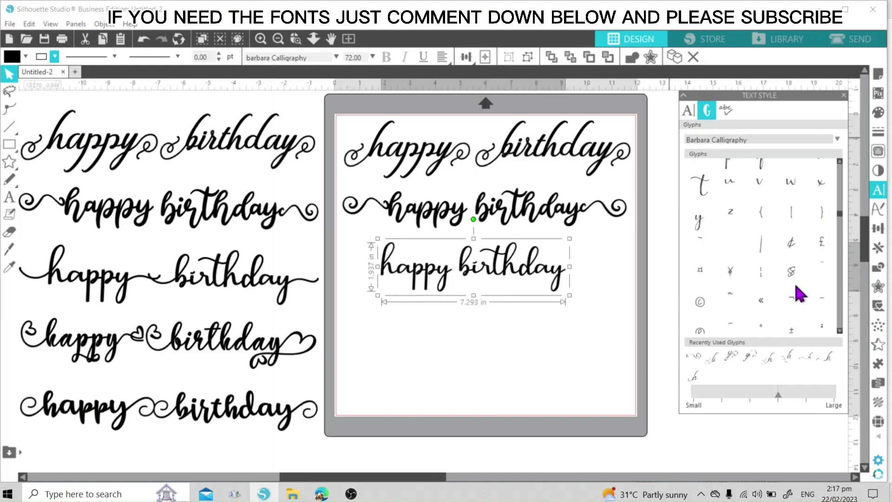
scroll(793, 290, "down", 10)
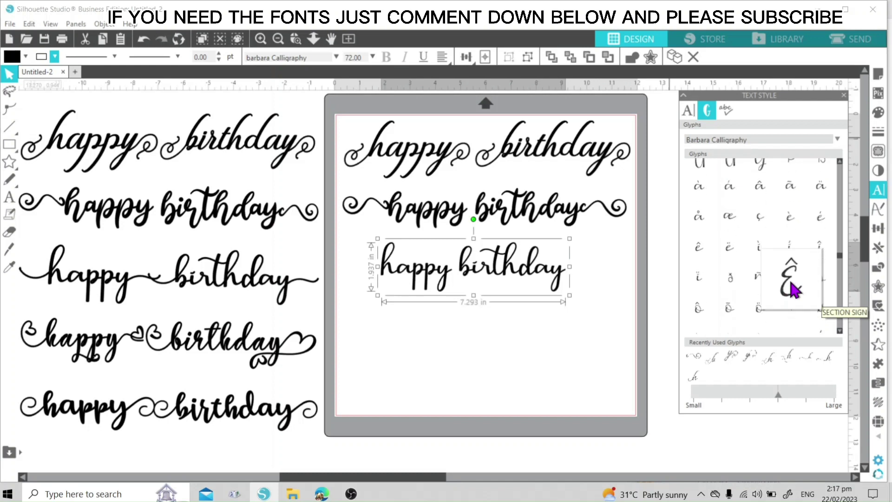
scroll(792, 291, "down", 12)
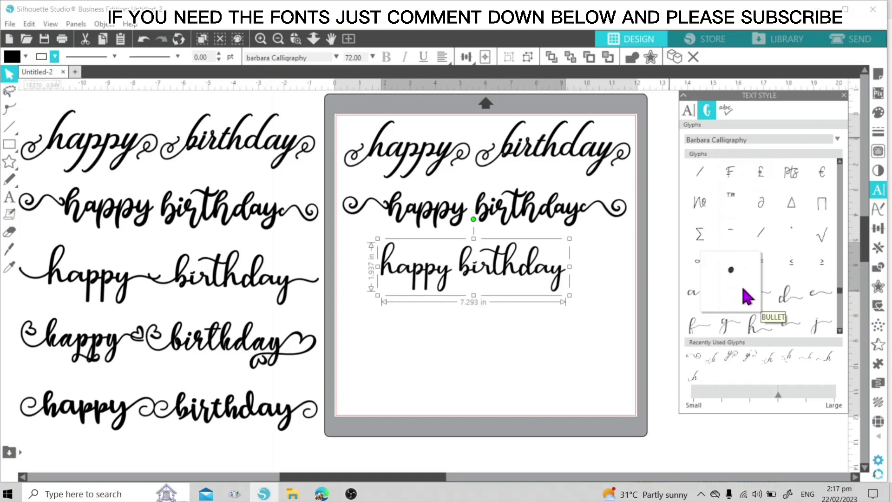
scroll(793, 319, "down", 5)
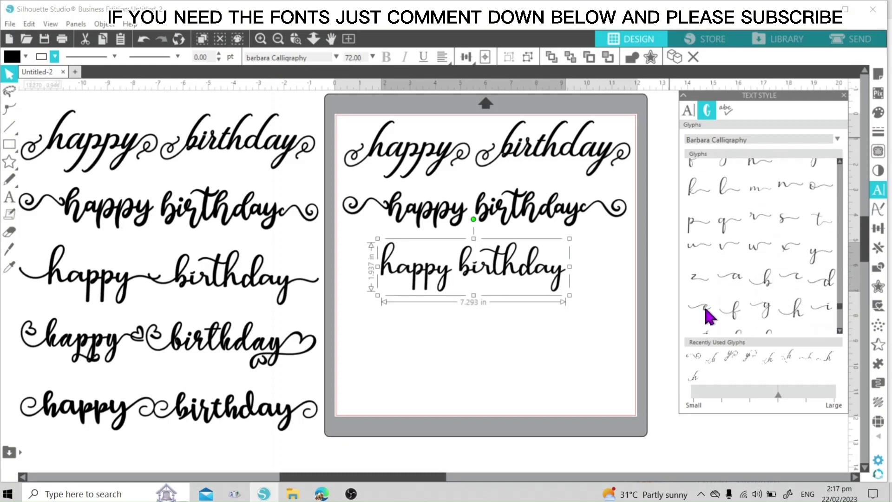
mouse_move(795, 287)
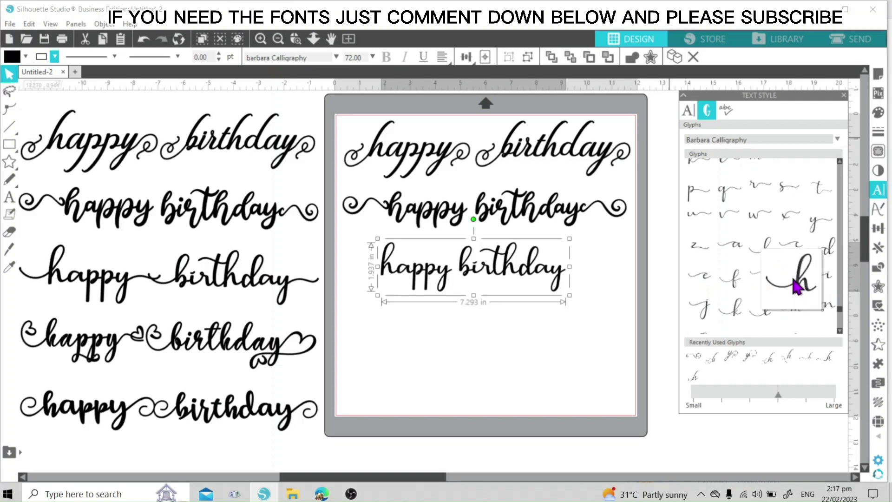
scroll(792, 293, "down", 4)
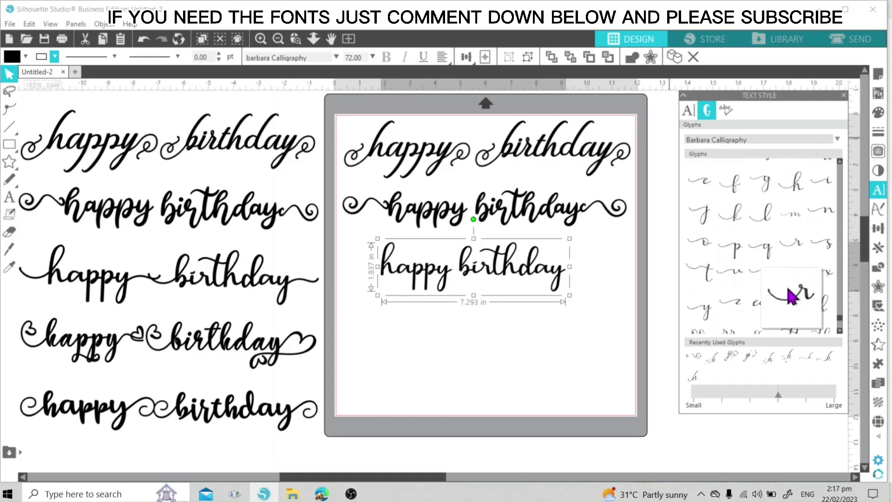
double_click(391, 278)
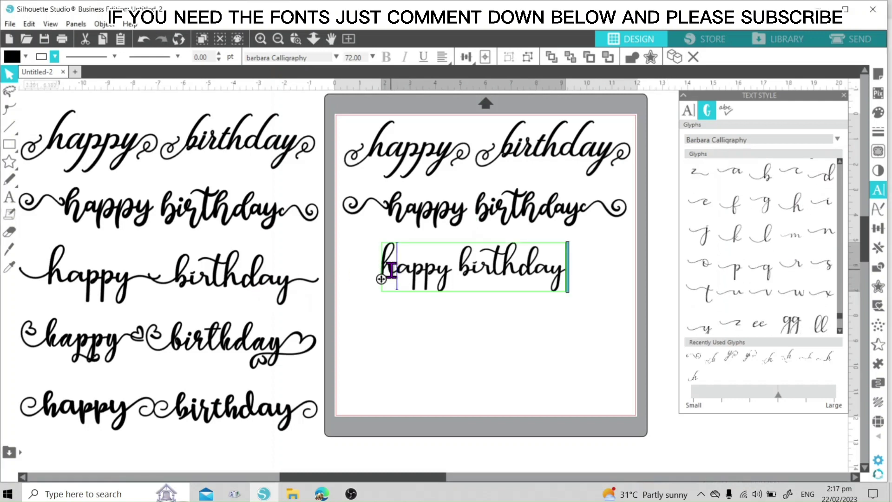
key("BackSpace")
left_click(795, 201)
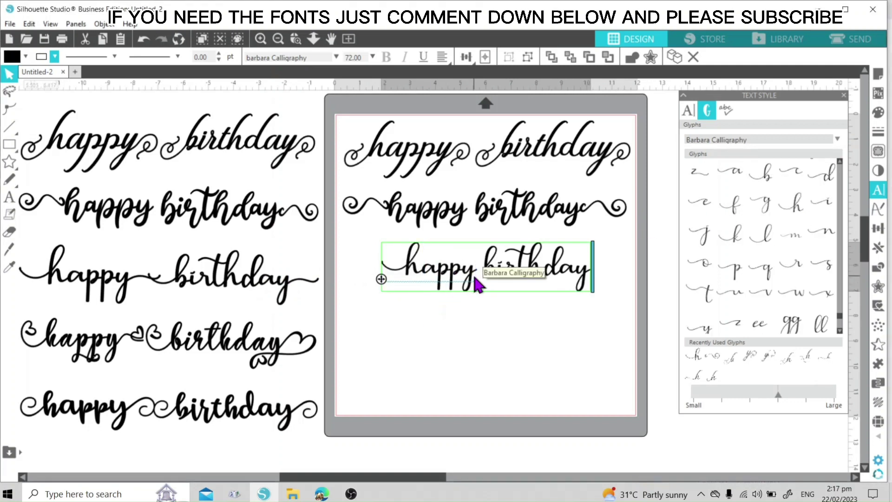
Replace the y of "happy" with the trailing-tail y glyph and the b of "birthday" with the leading-tail b glyph
key("BackSpace")
scroll(790, 279, "up", 2)
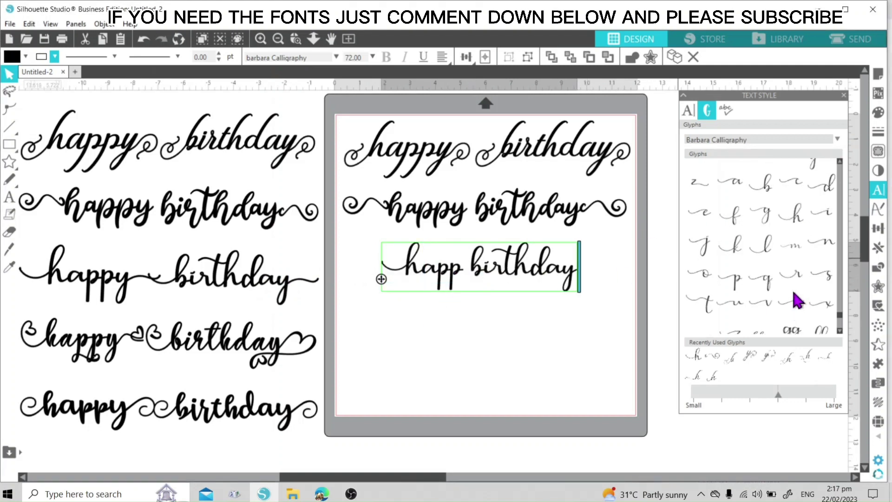
left_click(816, 199)
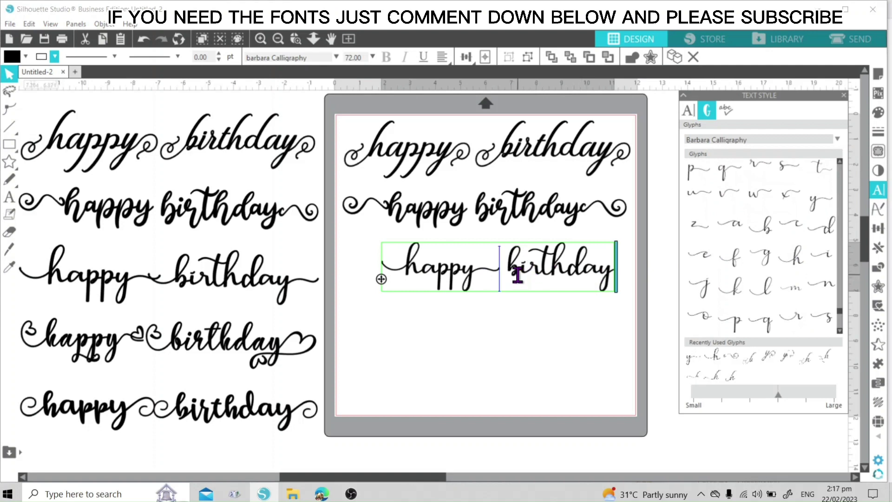
key("Delete")
scroll(764, 218, "down", 1)
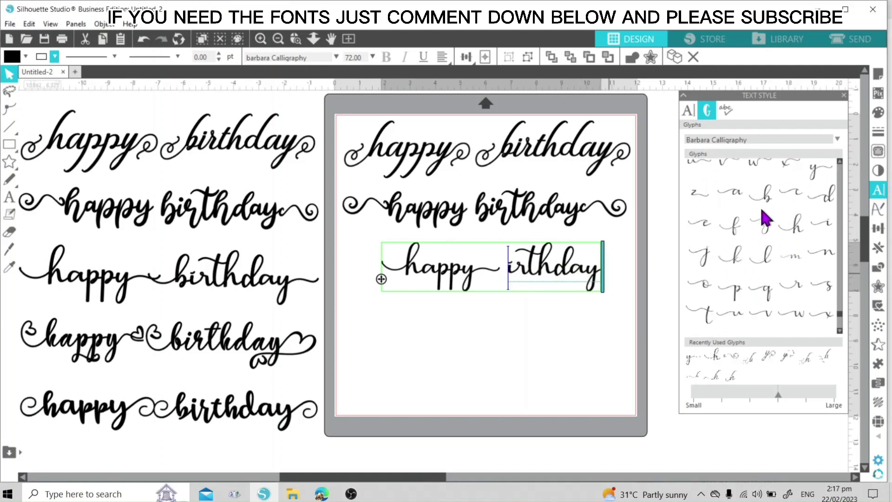
left_click(768, 198)
Move the third phrase slightly up and toward the page's left edge
left_click(572, 325)
left_click_drag(597, 272, 560, 264)
left_click(570, 286)
Replace the final y of "birthday" with the trailing-tail y glyph and widen the text box so both words fit on one line
double_click(595, 265)
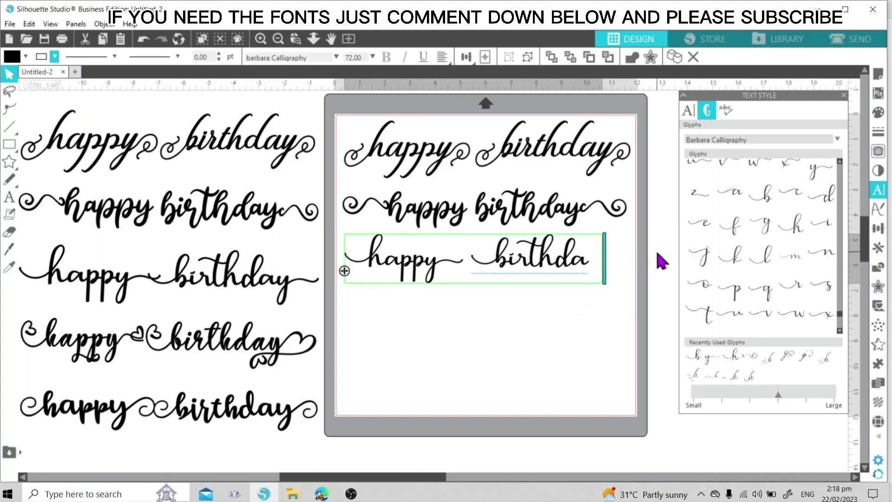
scroll(792, 288, "down", 1)
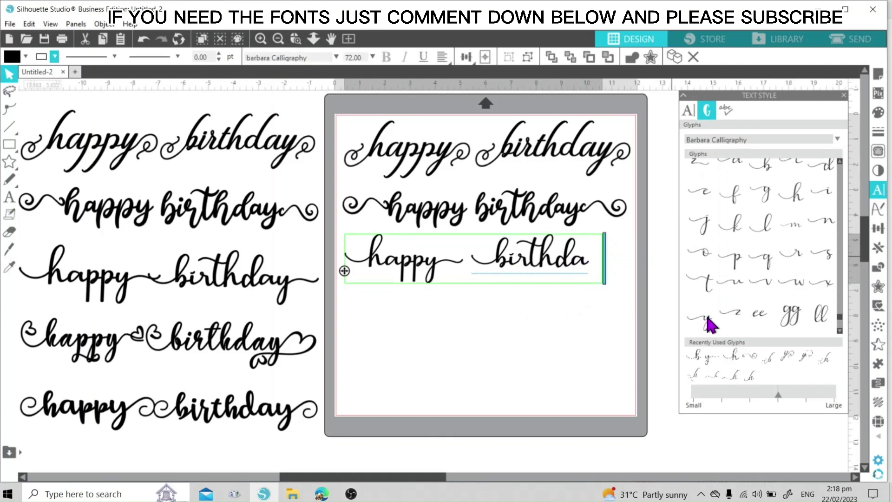
scroll(794, 241, "up", 1)
double_click(819, 186)
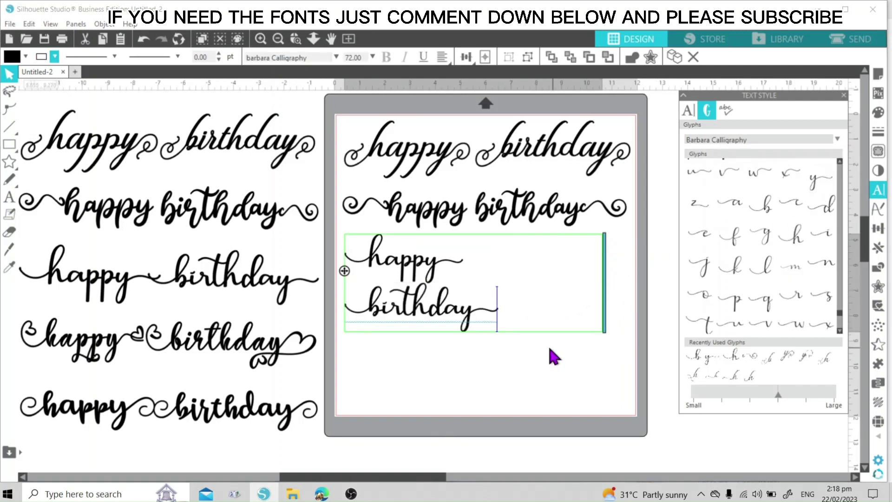
left_click_drag(606, 300, 635, 299)
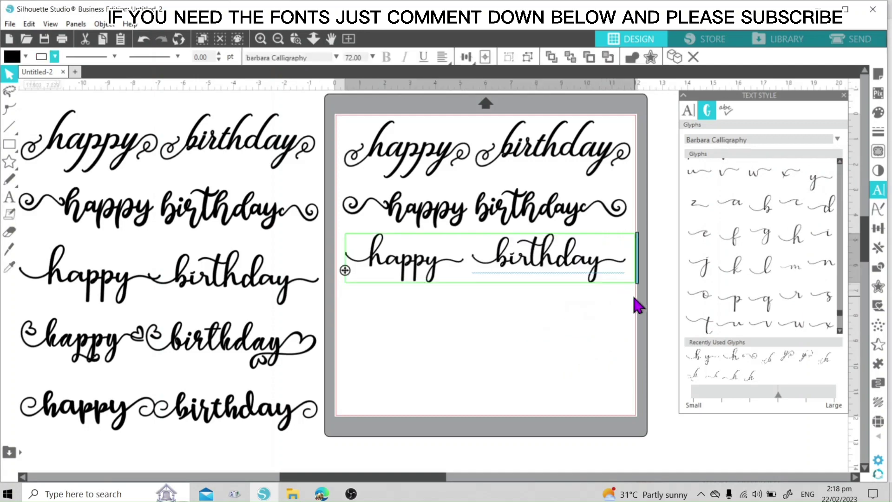
Ungroup the third phrase's text and move "birthday" closer so its leading tail meets the trailing tail of "happy"
right_click(479, 271)
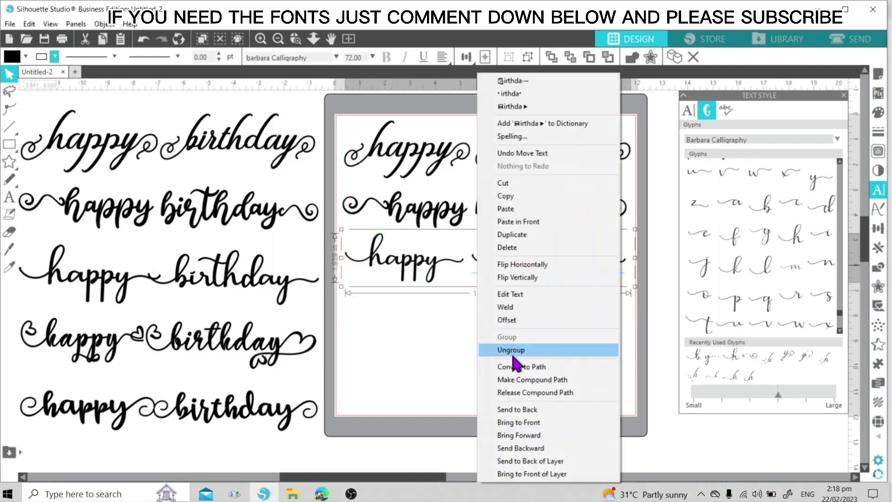
left_click(513, 351)
left_click(520, 314)
left_click_drag(352, 235, 452, 304)
left_click(503, 265)
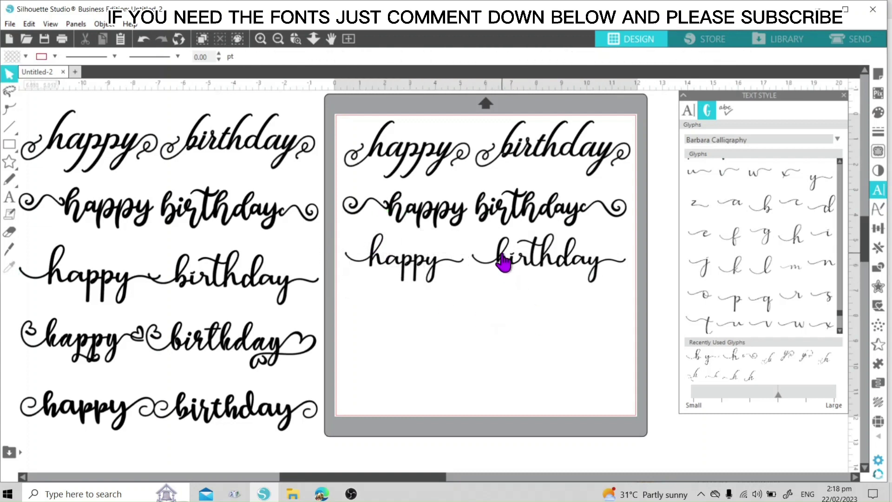
left_click(613, 284)
left_click(577, 315)
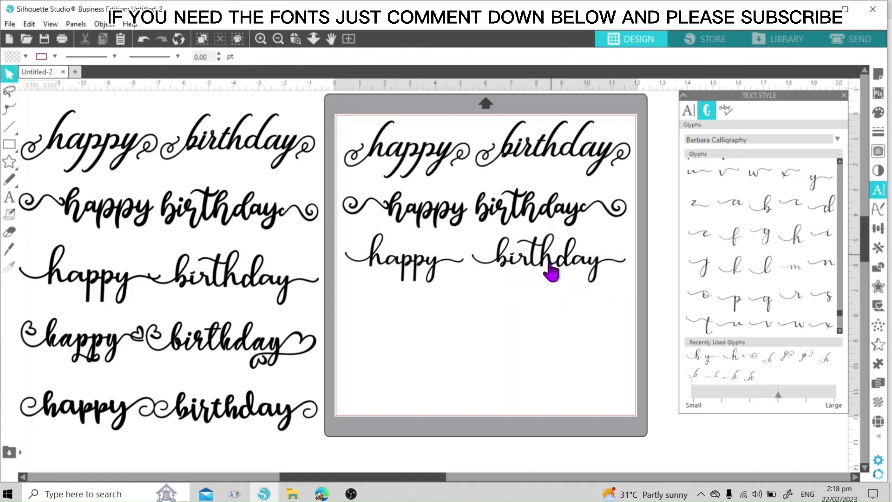
mouse_move(560, 258)
left_mouse_down()
mouse_move(547, 271)
mouse_move(539, 264)
left_mouse_up()
left_click(510, 315)
mouse_move(346, 238)
left_mouse_down()
mouse_move(586, 288)
mouse_move(578, 271)
left_mouse_up()
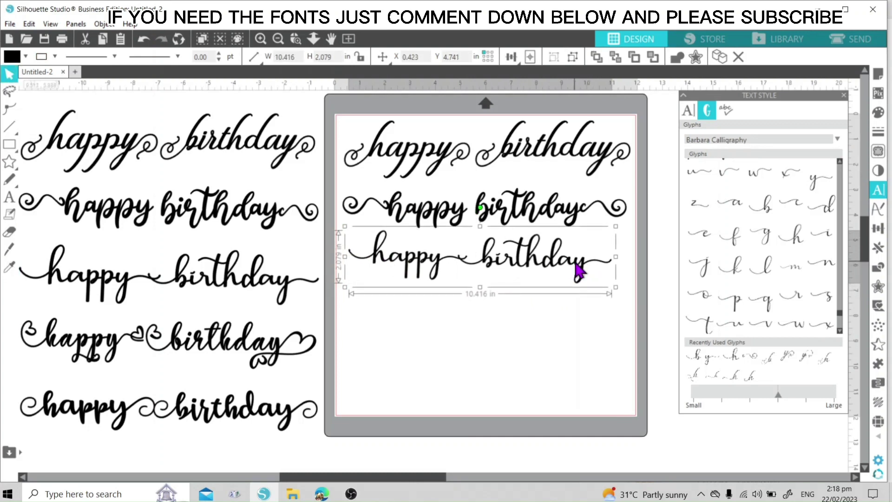
Apply a thin rounded-corner offset to the third phrase and delete the original lettering
left_click(878, 286)
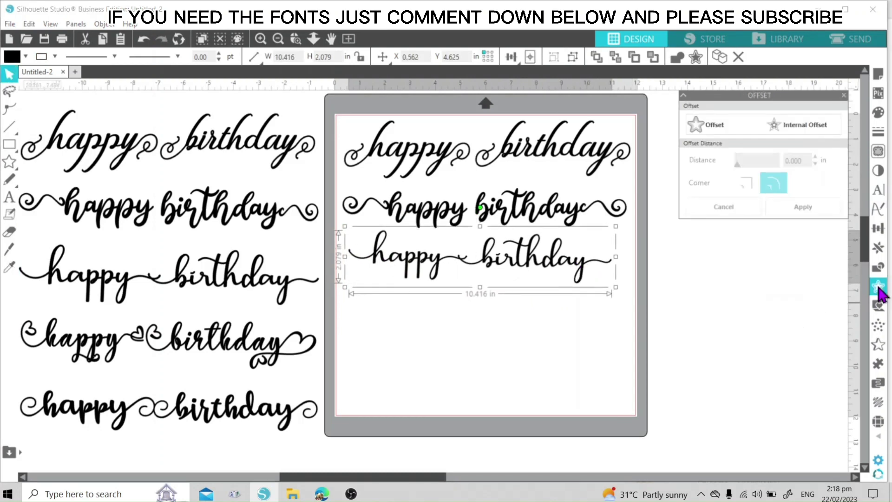
left_click(723, 136)
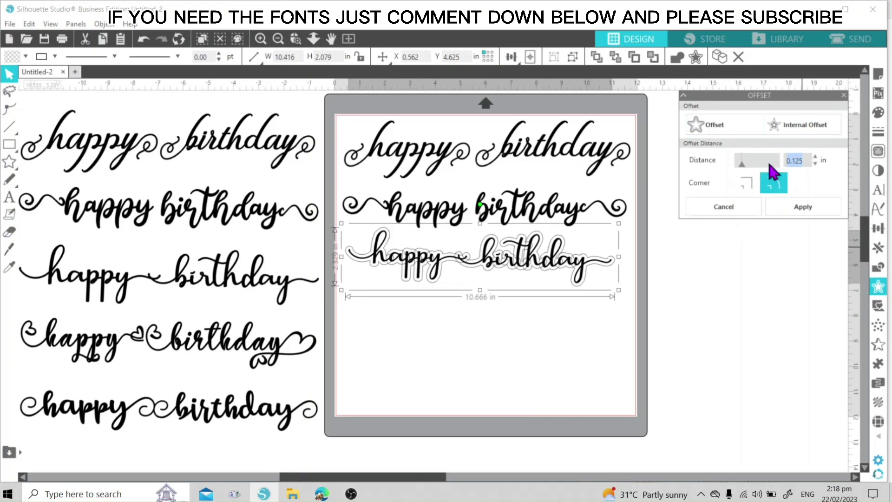
left_click(797, 208)
left_click_drag(522, 269, 526, 336)
left_click_drag(334, 294, 553, 338)
key("Delete")
Set the fill and line colour of the third phrase's offset outlines to black
left_click_drag(354, 233, 622, 301)
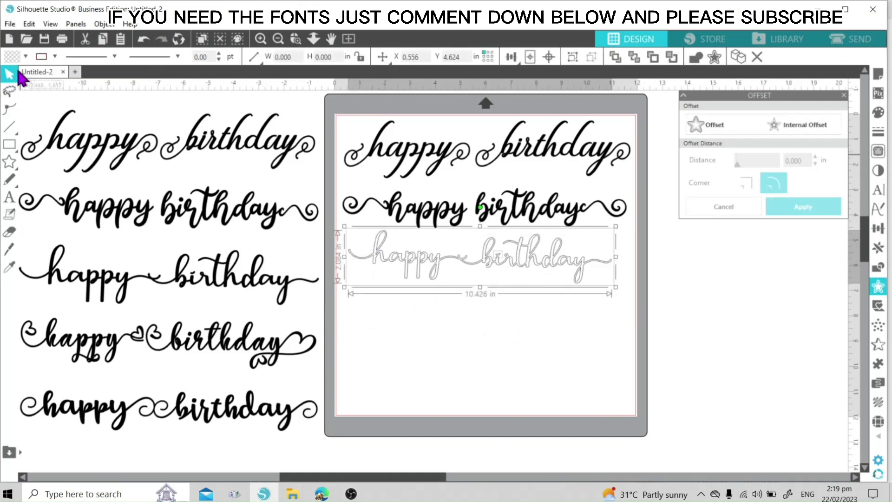
left_click(25, 56)
left_click(41, 67)
left_click(42, 76)
left_click(477, 320)
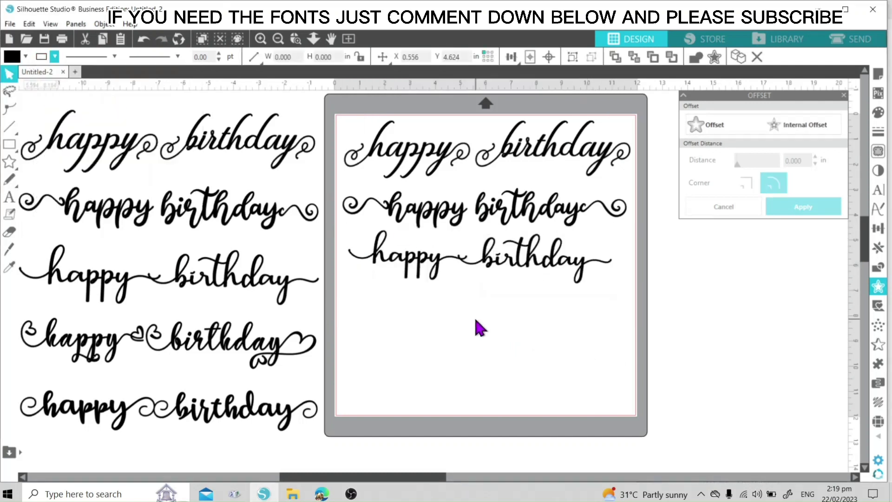
left_click_drag(489, 263, 489, 279)
left_click(489, 279)
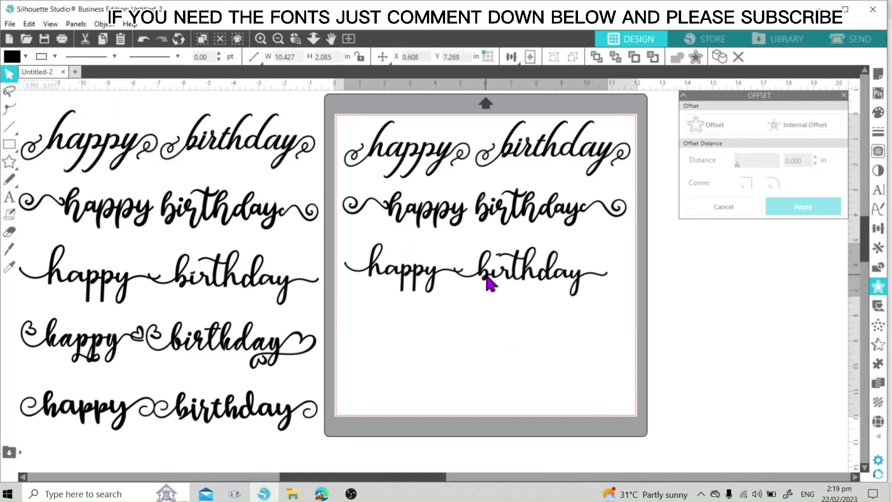
left_click(144, 39)
Move the third phrase a little lower and to the left, and enlarge it to about 11.43 in wide
left_click_drag(380, 224, 383, 231)
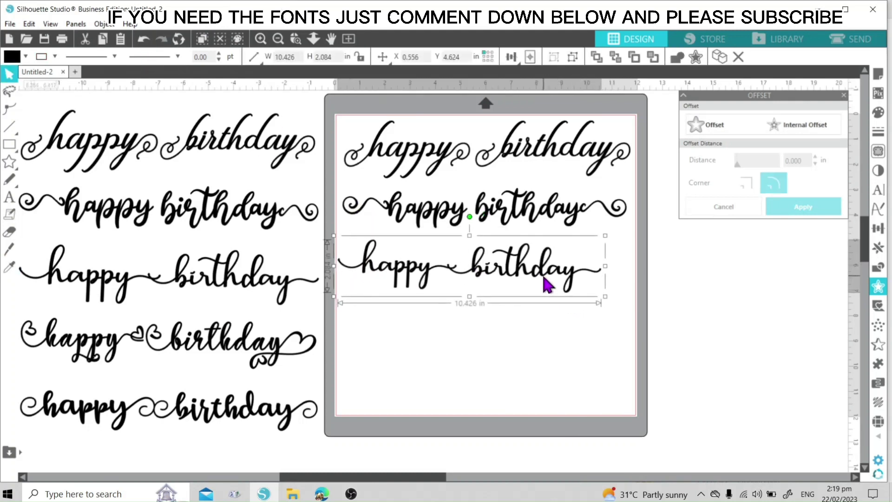
left_click_drag(619, 294, 631, 308)
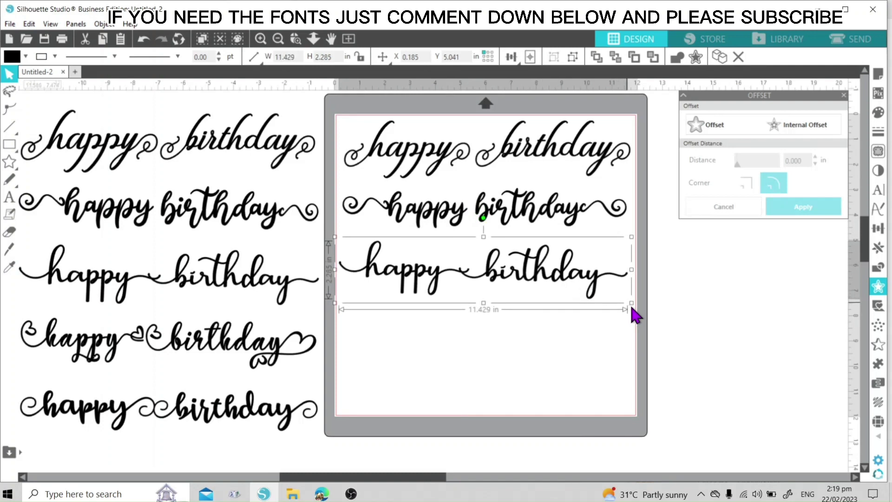
left_click(605, 316)
Add a fourth text object reading "happy birthday" below the third phrase and set its font to barghant
left_click(10, 199)
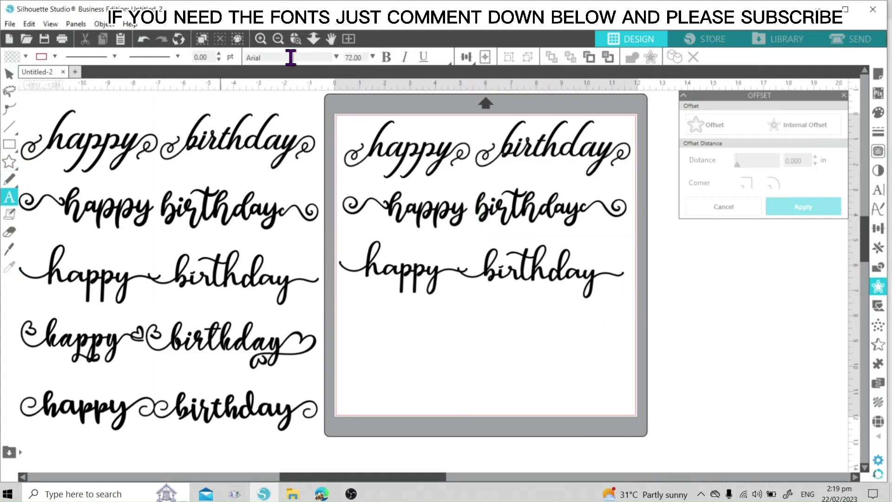
left_click(378, 334)
type("happy birthday")
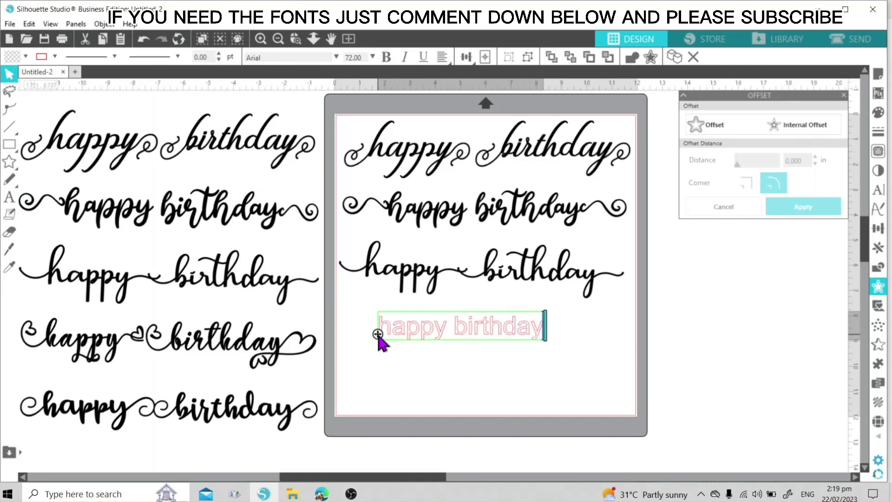
left_click(418, 356)
left_click(409, 333)
left_click(265, 57)
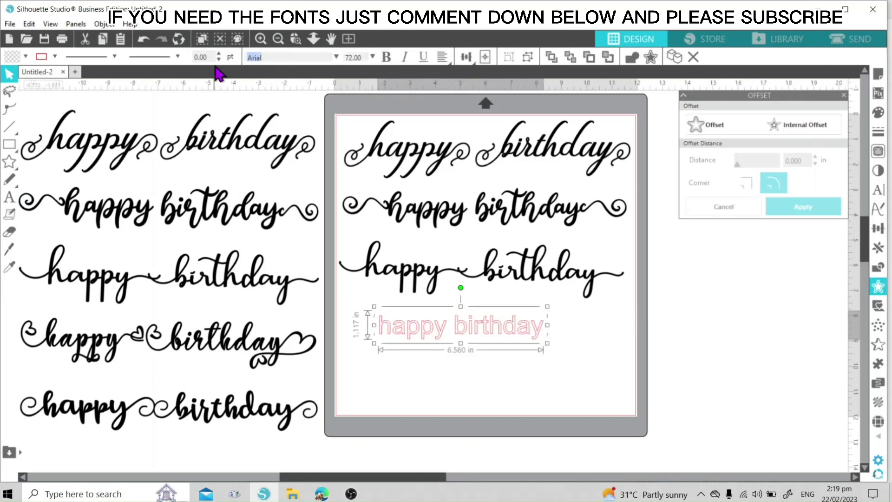
type("barghant")
key("Return")
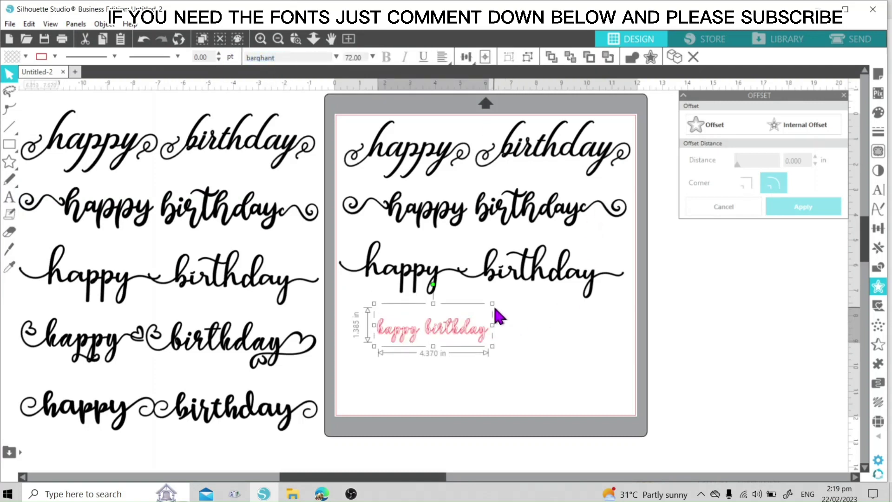
Enlarge the fourth phrase to about 8.2 in wide and set its fill and line colour to black
left_click_drag(495, 309, 598, 309)
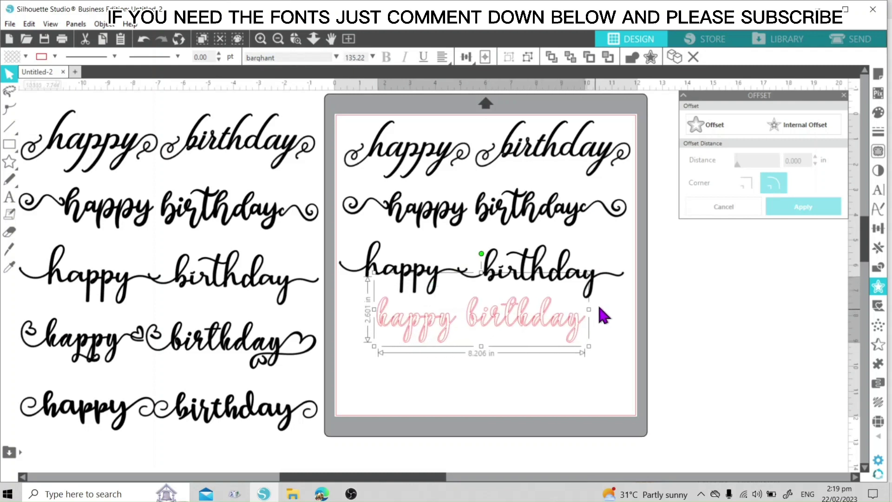
left_click(12, 62)
left_click(15, 71)
left_click(43, 59)
left_click(43, 71)
left_click_drag(512, 319, 513, 326)
left_click(600, 332)
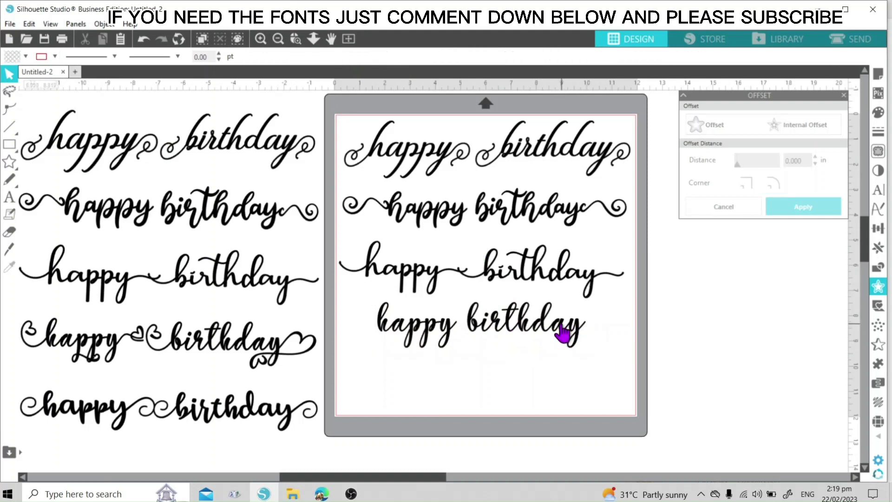
Open the fourth "happy birthday" phrase for text editing and display the Barghant font's glyphs
left_click(572, 333)
left_click(574, 342)
left_click(394, 332)
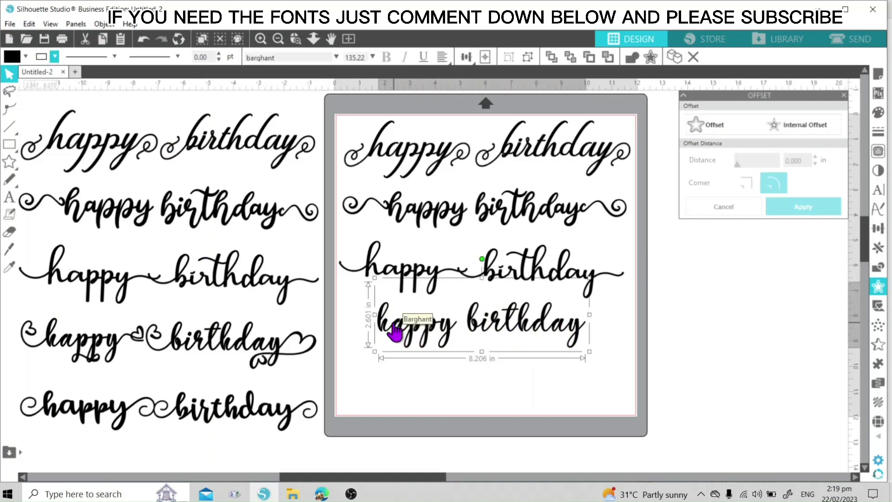
double_click(394, 332)
left_click(880, 191)
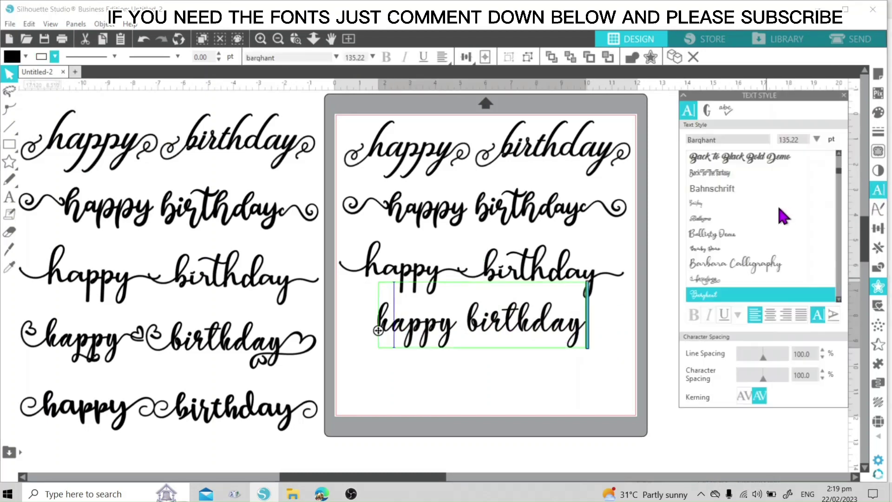
left_click(708, 112)
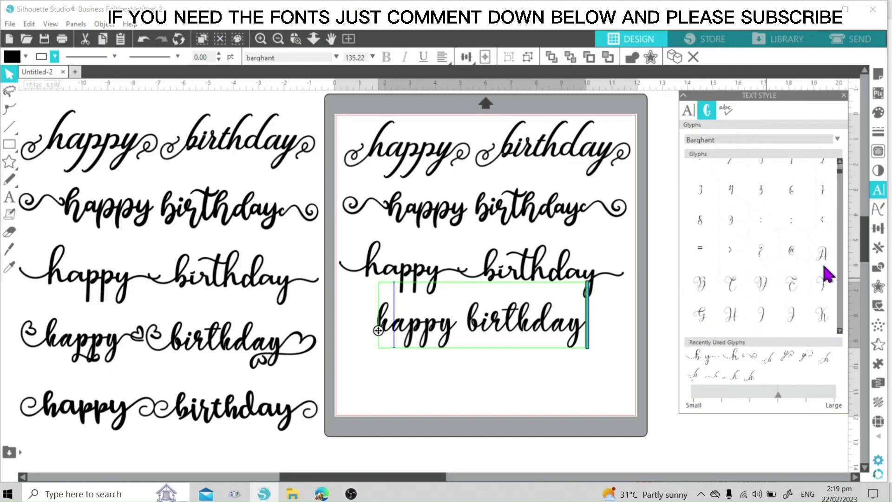
Replace the first h of "happy" in the fourth phrase with the h glyph that has a leading heart swirl
scroll(743, 274, "down", 5)
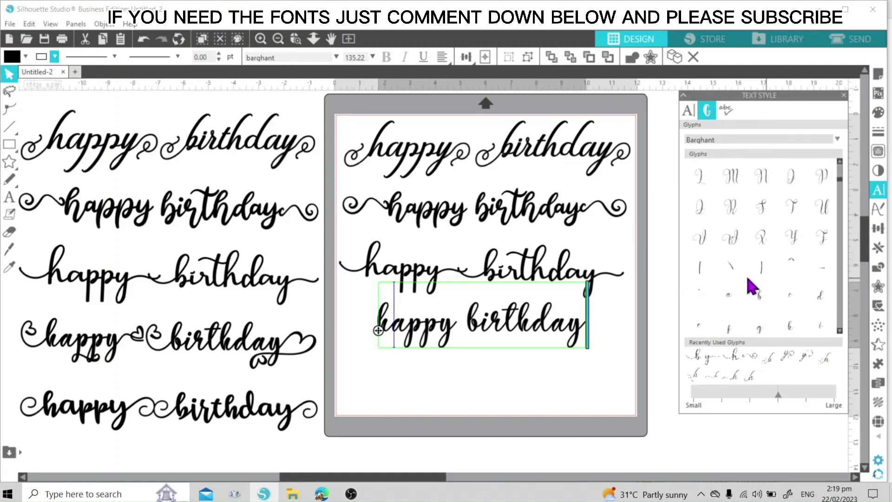
scroll(749, 280, "down", 5)
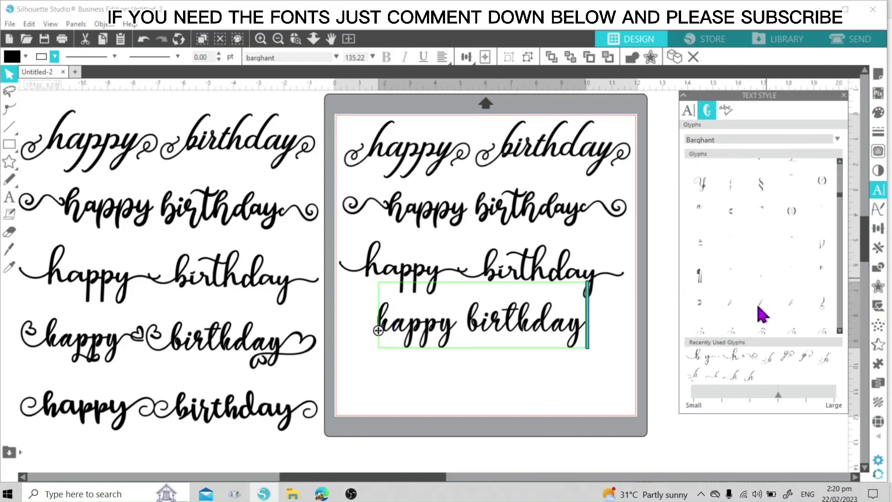
scroll(762, 307, "down", 5)
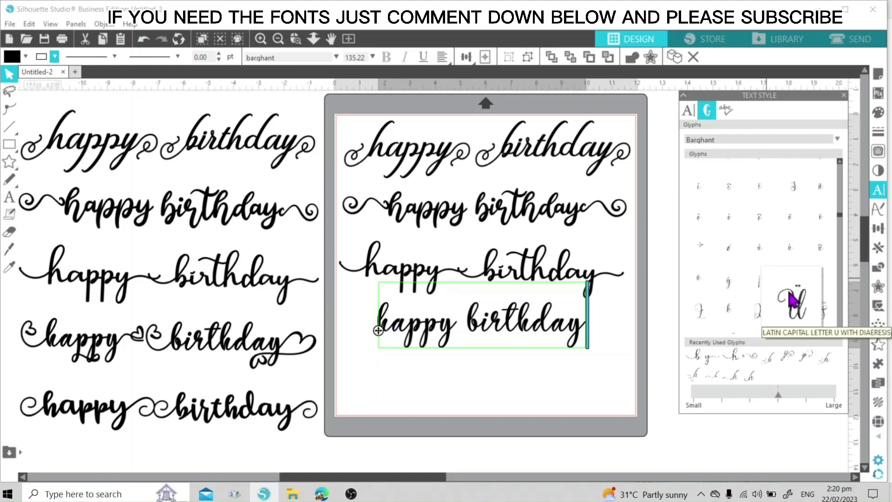
scroll(793, 298, "down", 5)
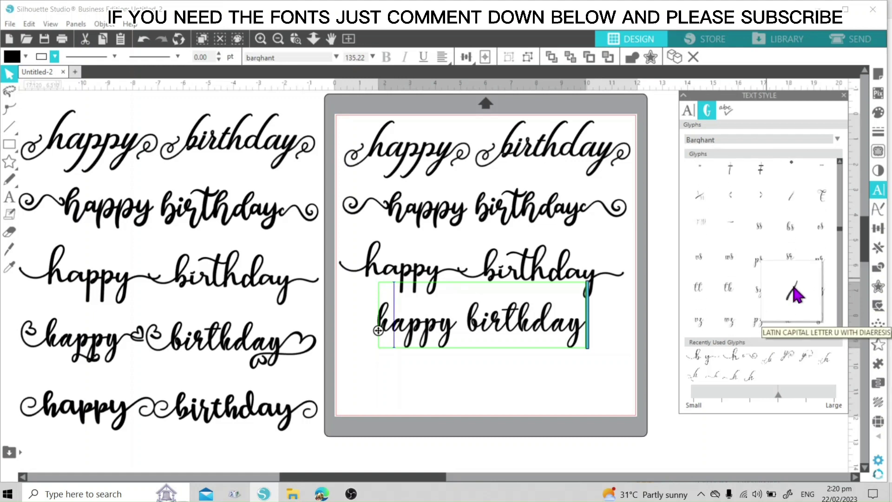
scroll(795, 279, "down", 3)
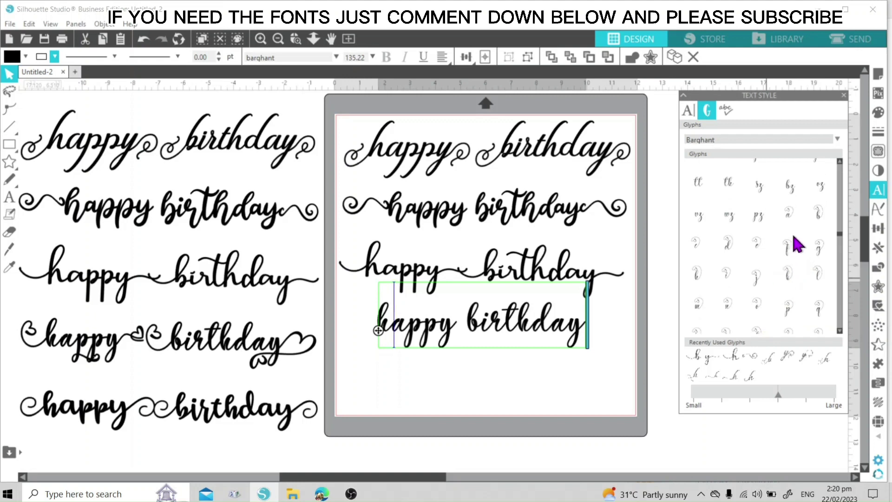
scroll(796, 245, "down", 1)
scroll(800, 289, "down", 3)
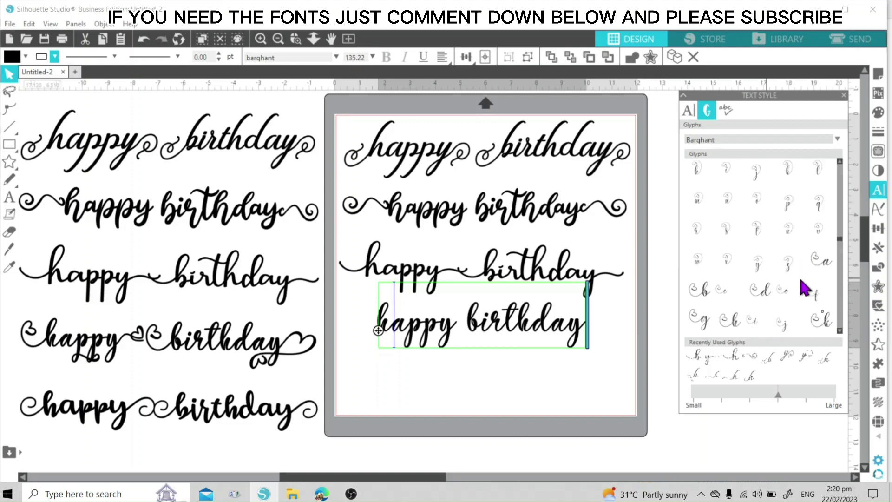
double_click(410, 335)
key("BackSpace")
left_click(730, 310)
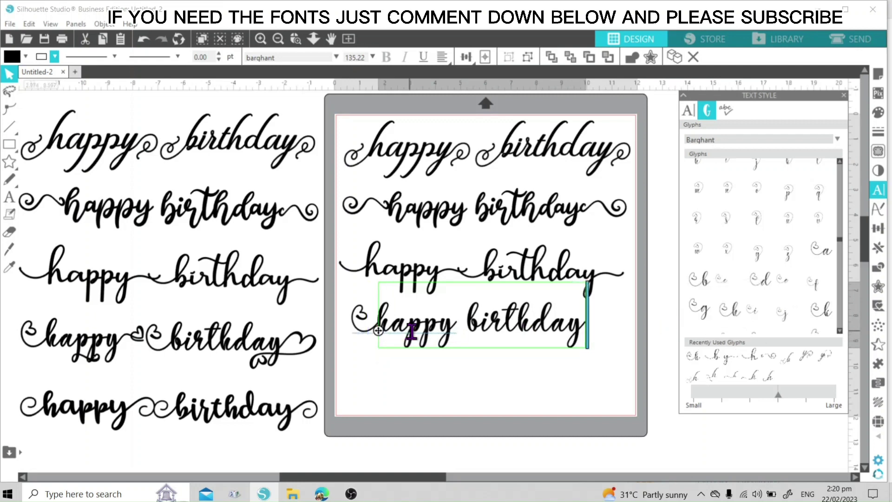
Try replacing the y of "happy" with the glyph that has a large heart tail and small hearts below
key("BackSpace")
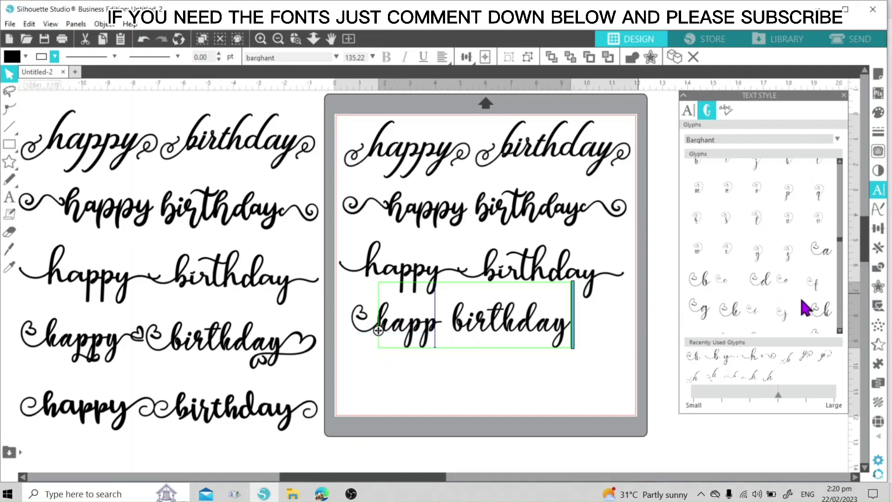
scroll(806, 308, "down", 3)
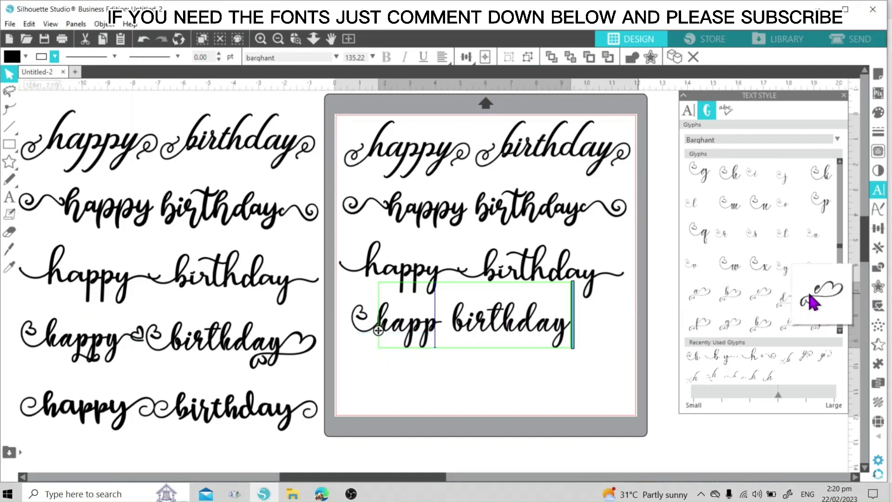
scroll(811, 302, "down", 1)
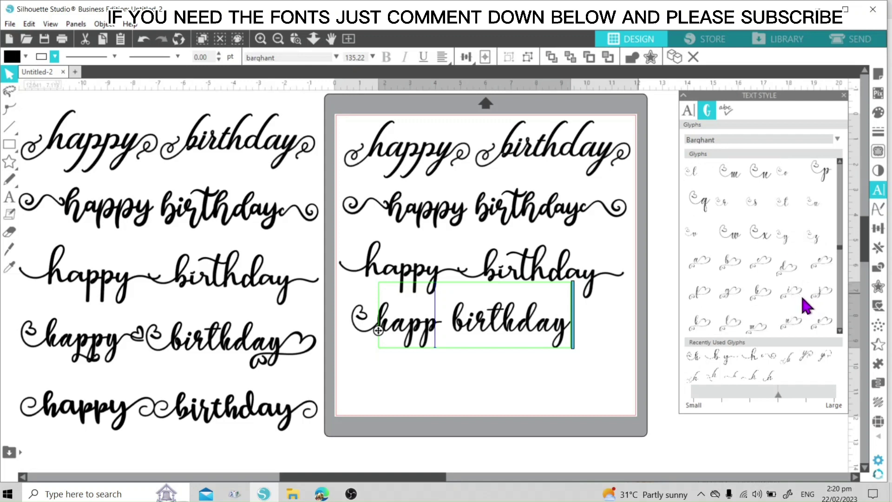
scroll(807, 301, "down", 2)
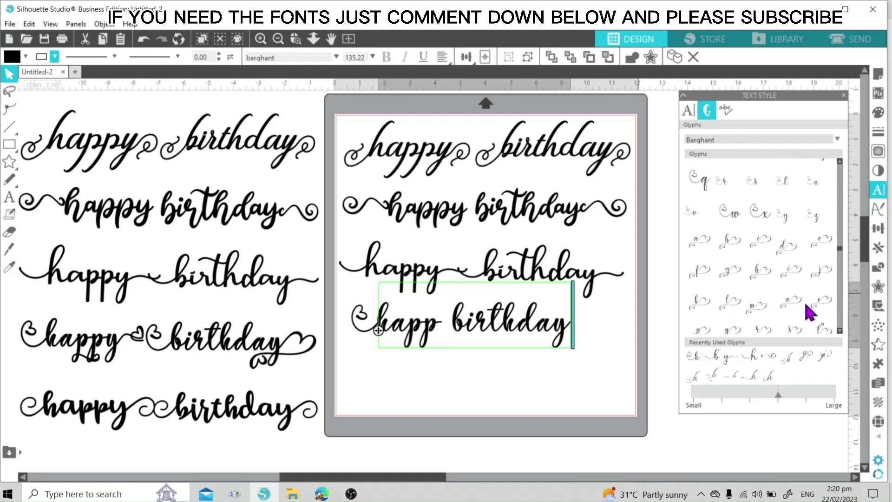
scroll(810, 306, "down", 2)
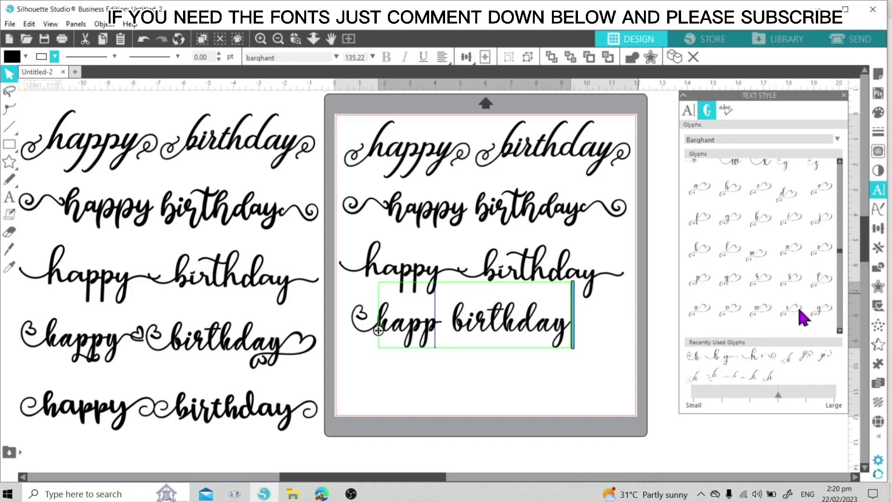
left_click(821, 302)
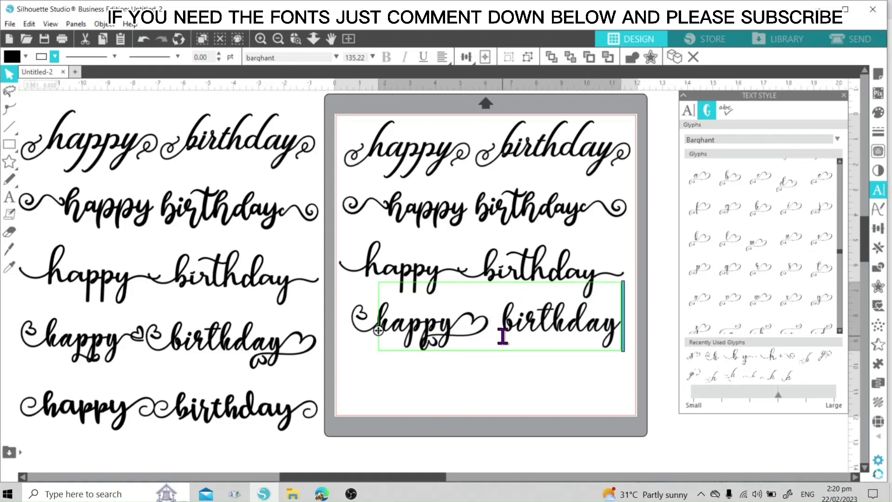
key("BackSpace")
key("BackSpace")
key("BackSpace")
key("BackSpace")
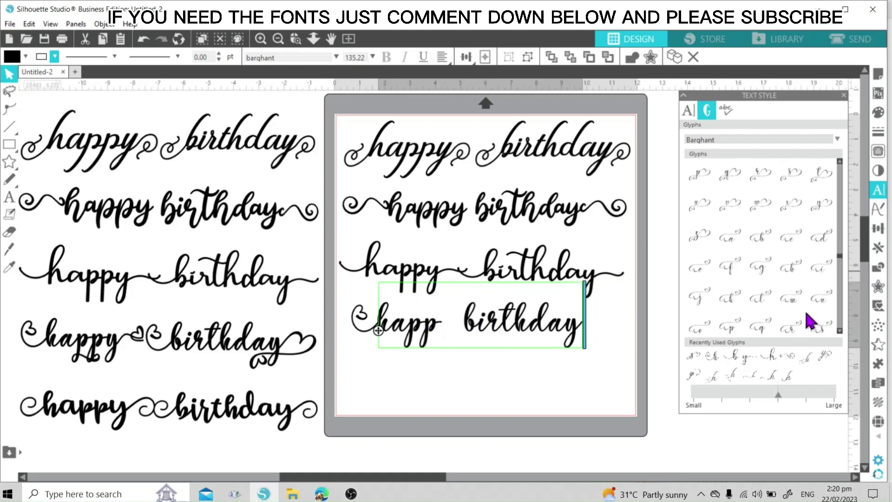
Try the y glyph with a small raised heart tail at the end of "happy"
scroll(813, 307, "down", 3)
scroll(824, 306, "down", 1)
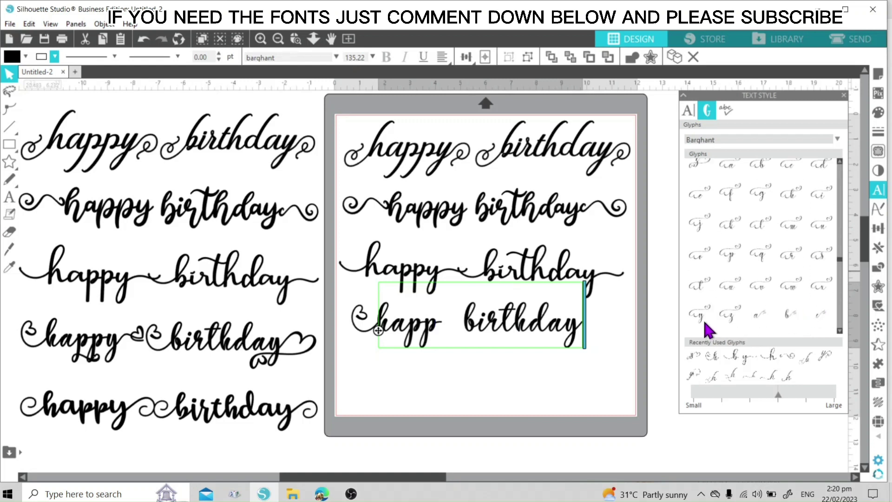
scroll(818, 314, "down", 4)
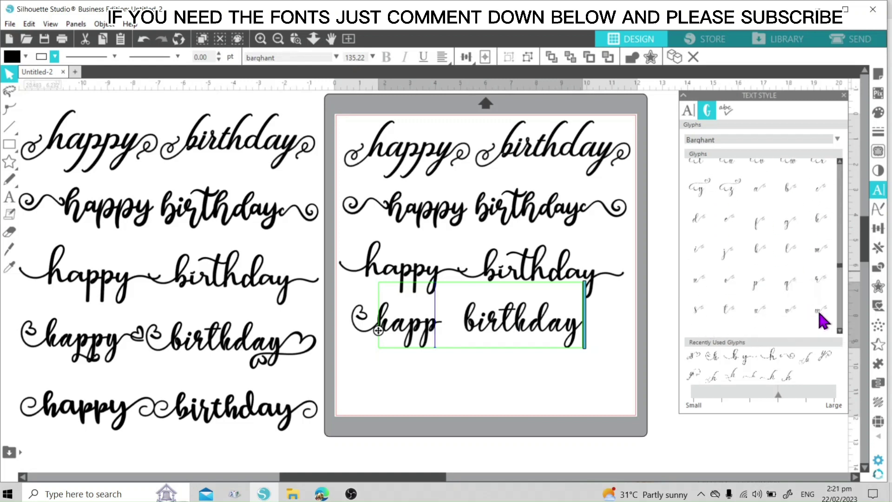
scroll(822, 316, "down", 1)
left_click(727, 316)
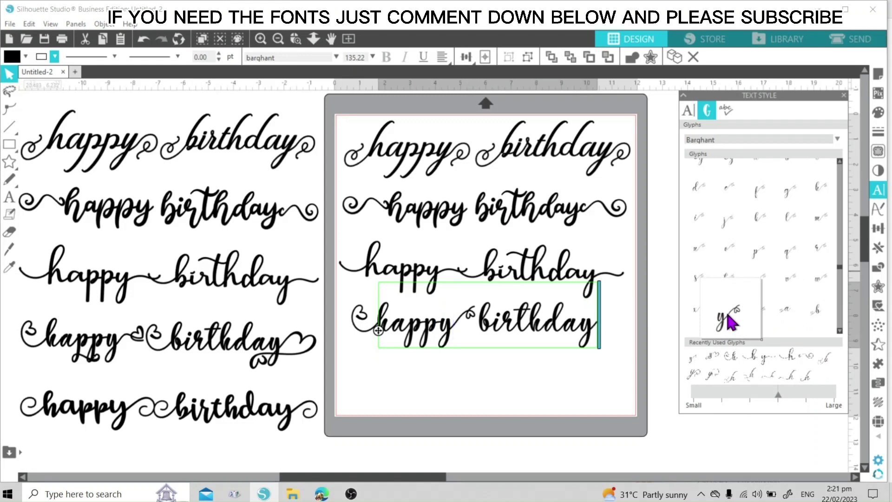
key("BackSpace")
End "happy" with the y glyph that has a level tail closing in a heart, and add a space before "birthday"
scroll(797, 298, "down", 2)
scroll(799, 298, "down", 3)
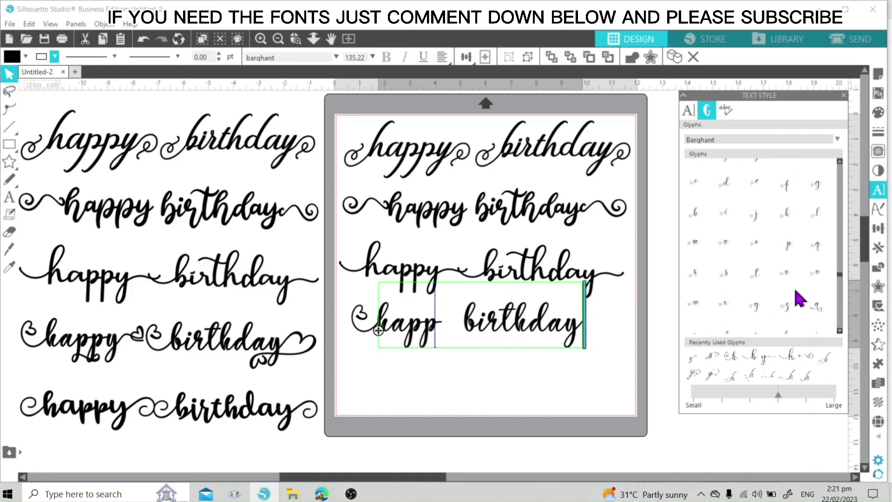
scroll(800, 299, "down", 1)
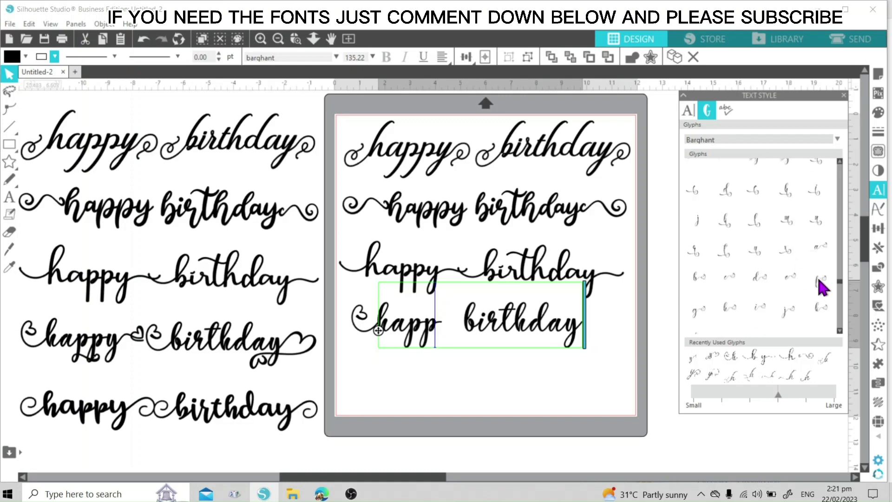
scroll(816, 309, "down", 2)
scroll(816, 315, "down", 1)
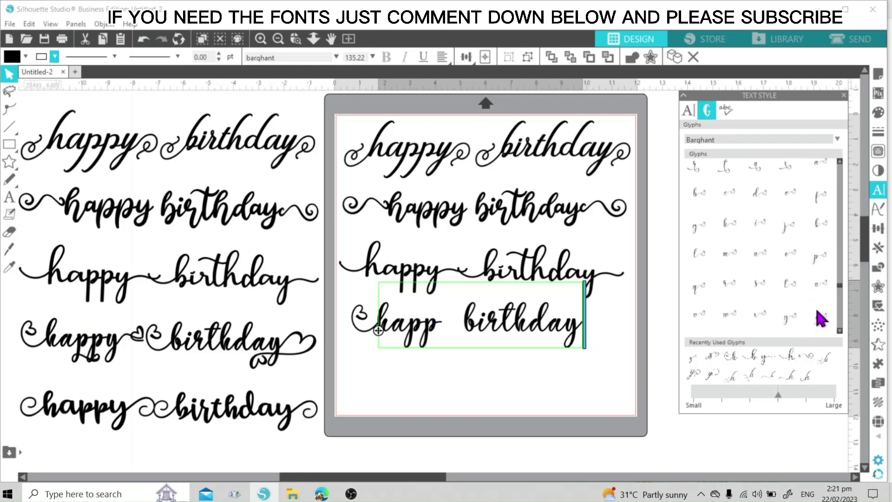
left_click(793, 324)
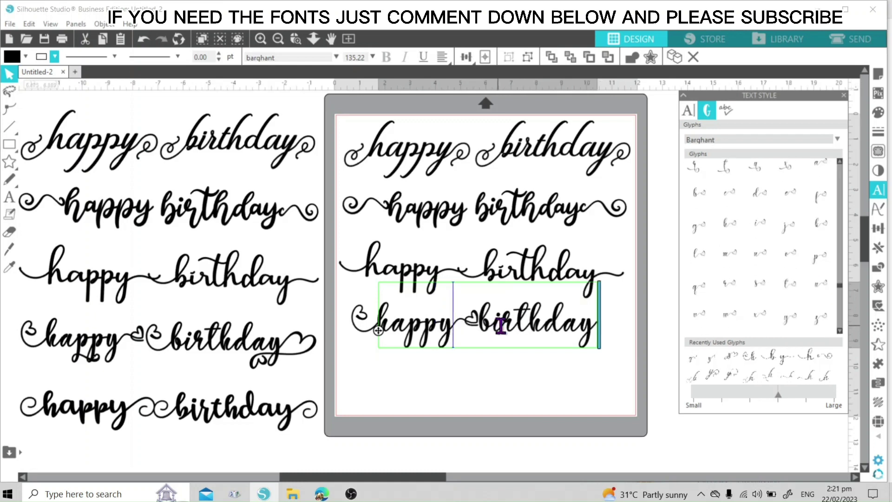
left_click(481, 324)
left_click(477, 365)
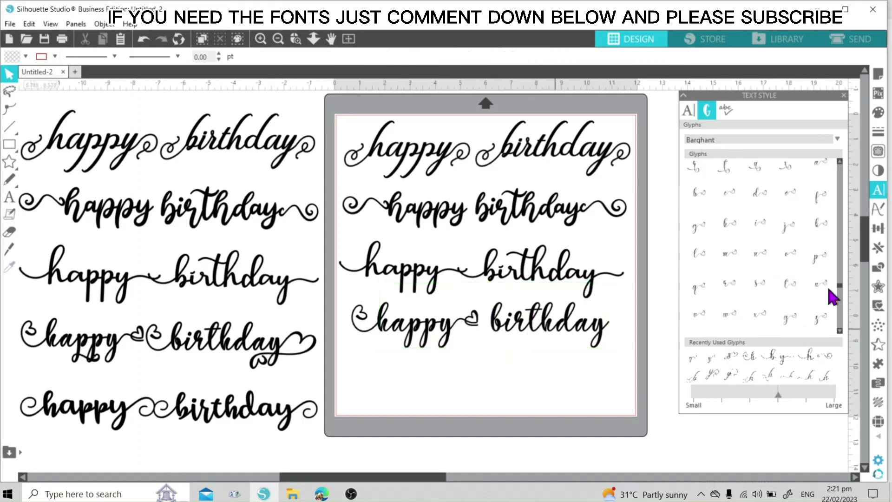
Delete the plain b at the start of "birthday" in the fourth phrase
scroll(786, 297, "down", 5)
scroll(800, 288, "down", 3)
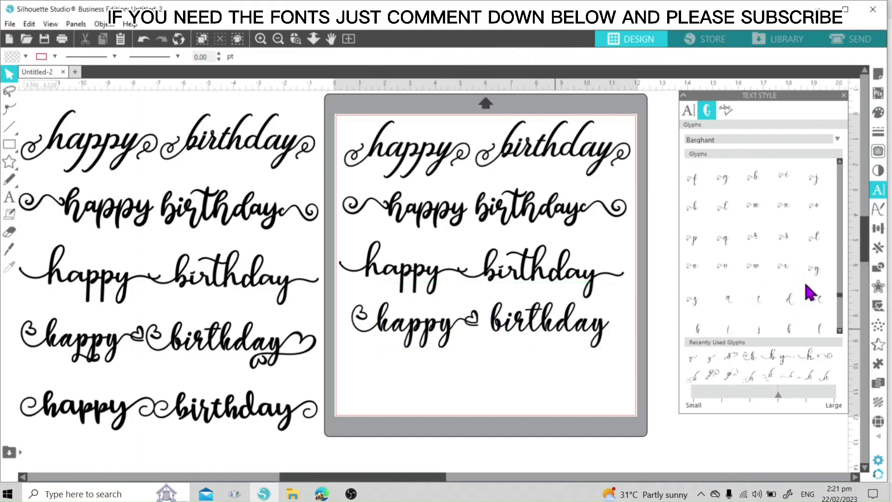
scroll(804, 279, "down", 1)
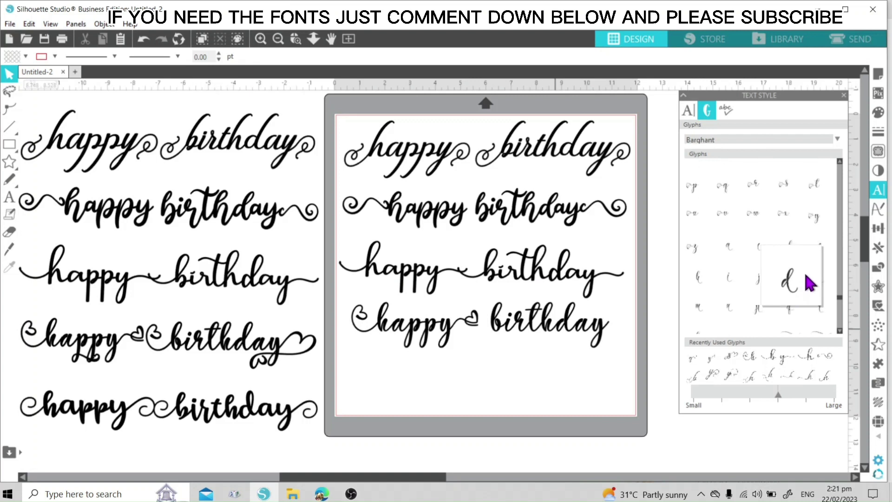
double_click(507, 334)
key("BackSpace")
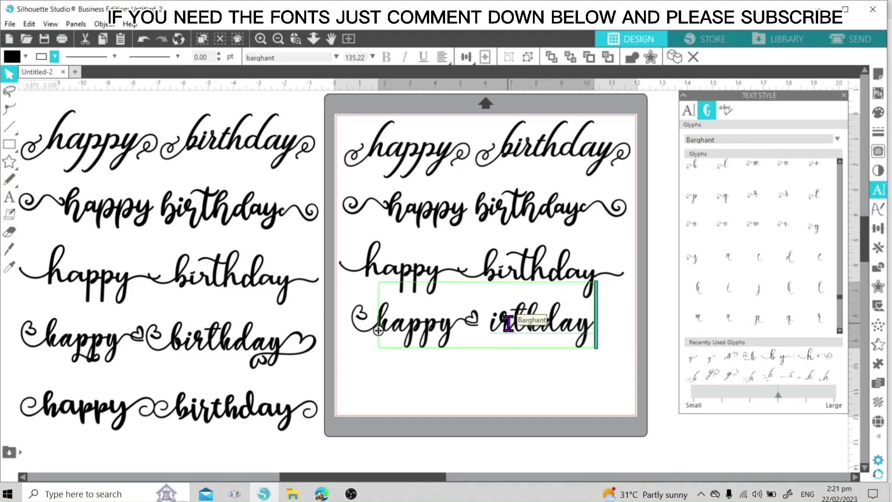
Look through the Barqhant glyphs with small heart and tail flourishes for a decorative b for "birthday"
scroll(786, 242, "up", 2)
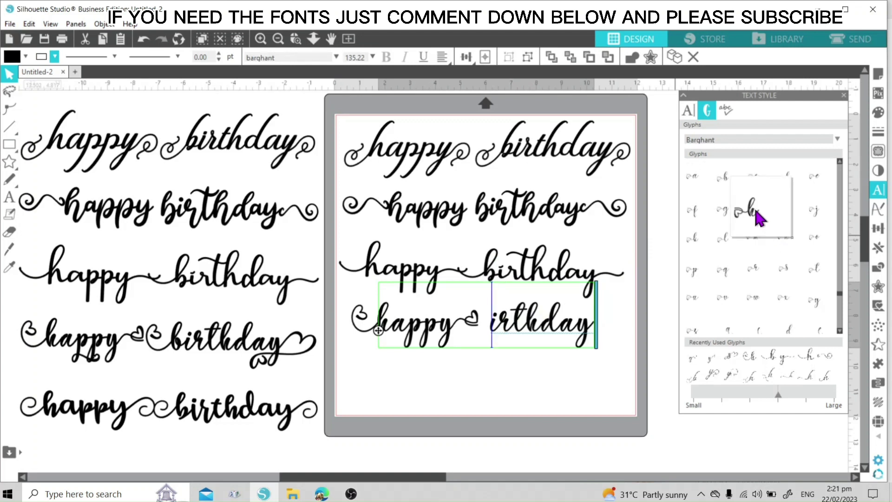
scroll(767, 223, "up", 4)
scroll(772, 233, "up", 5)
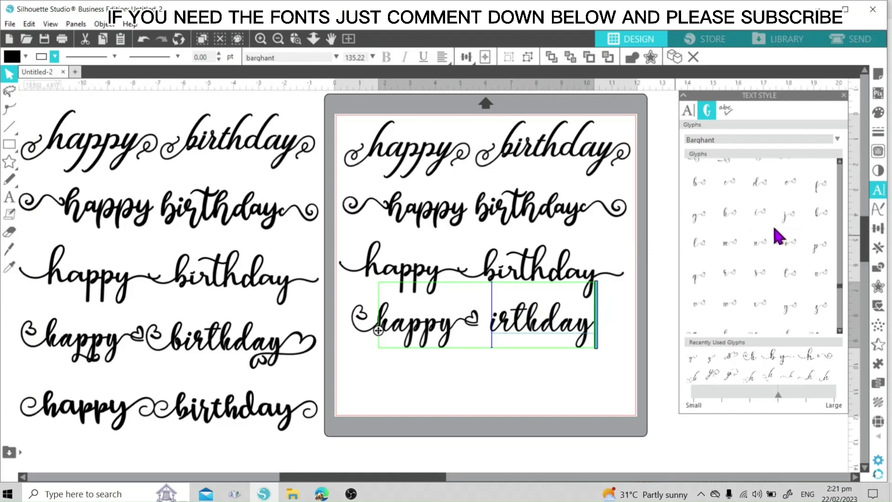
scroll(753, 233, "up", 1)
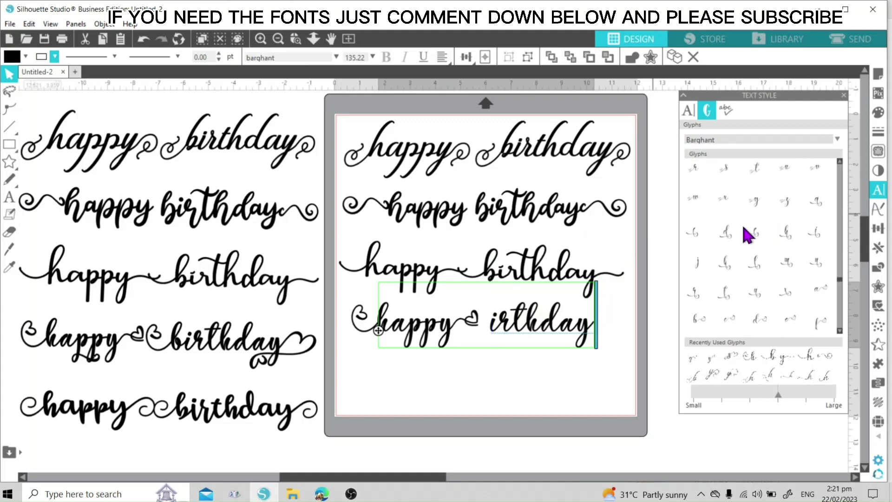
scroll(773, 211, "up", 2)
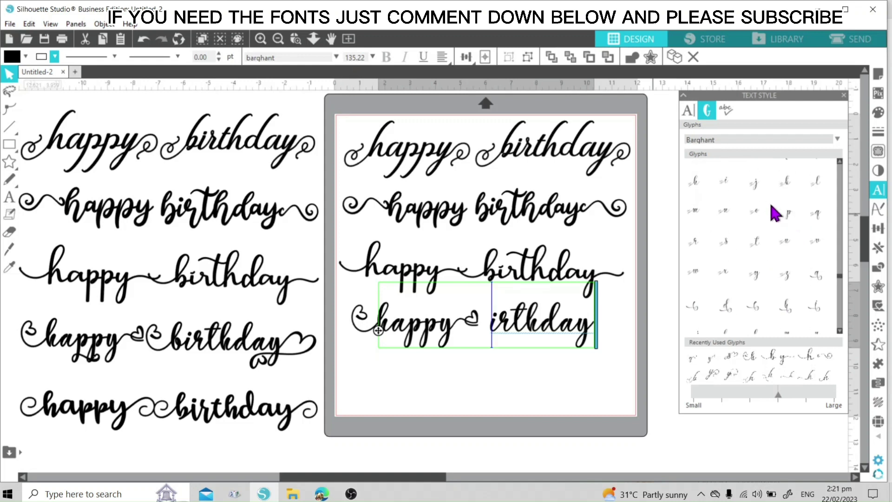
scroll(787, 189, "up", 2)
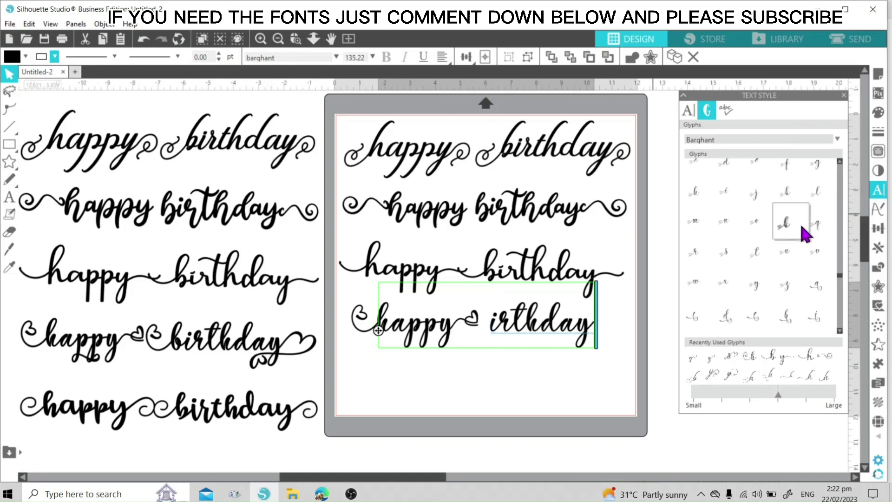
scroll(797, 230, "down", 4)
scroll(814, 295, "down", 1)
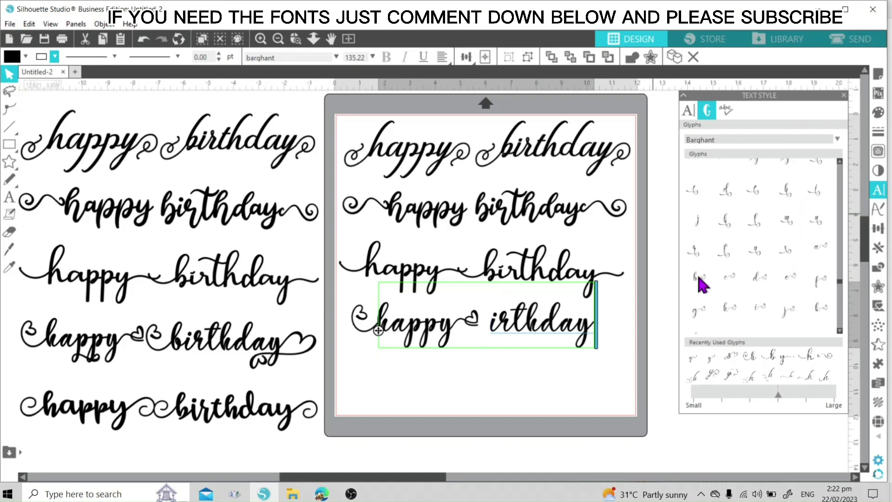
mouse_move(697, 278)
scroll(769, 281, "down", 4)
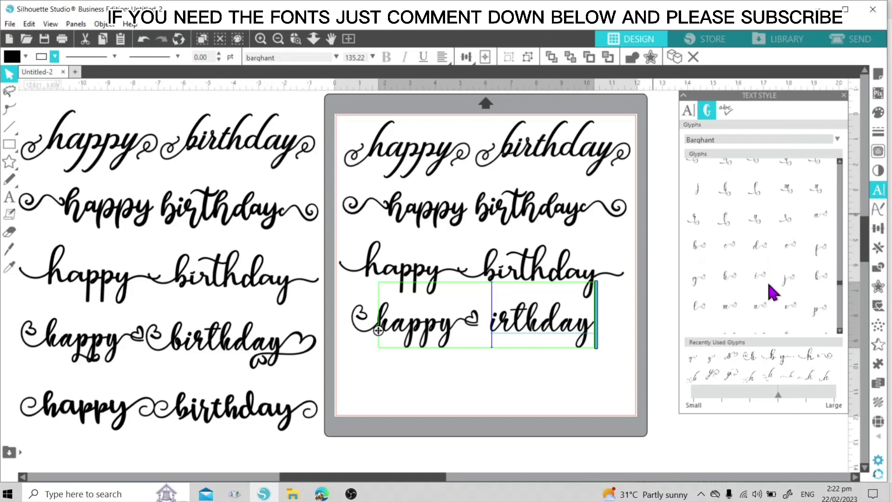
scroll(766, 293, "down", 1)
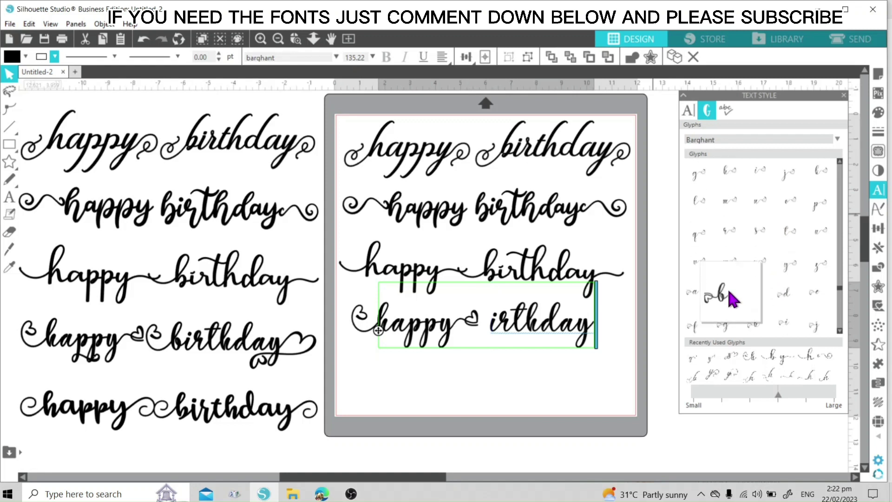
mouse_move(762, 269)
scroll(763, 270, "up", 3)
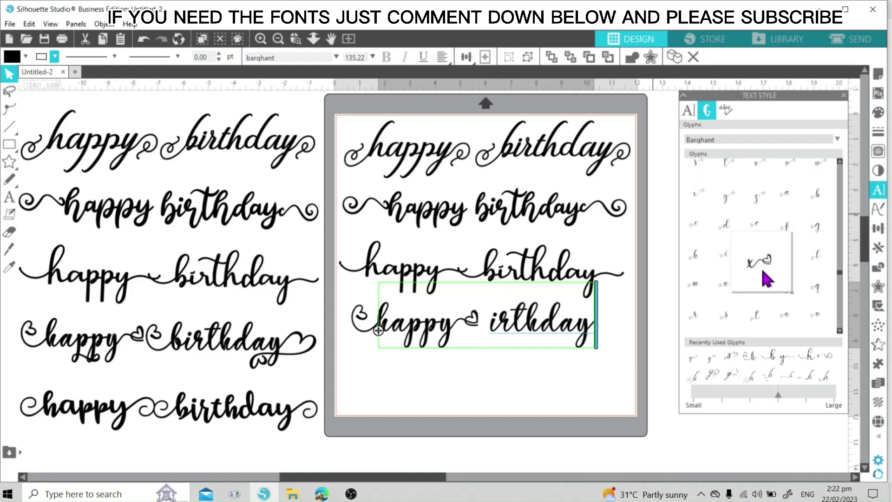
Try a glyph with a long looped lead-in and a raised heart at the start of "birthday" in the fourth phrase, and delete it
scroll(762, 270, "up", 7)
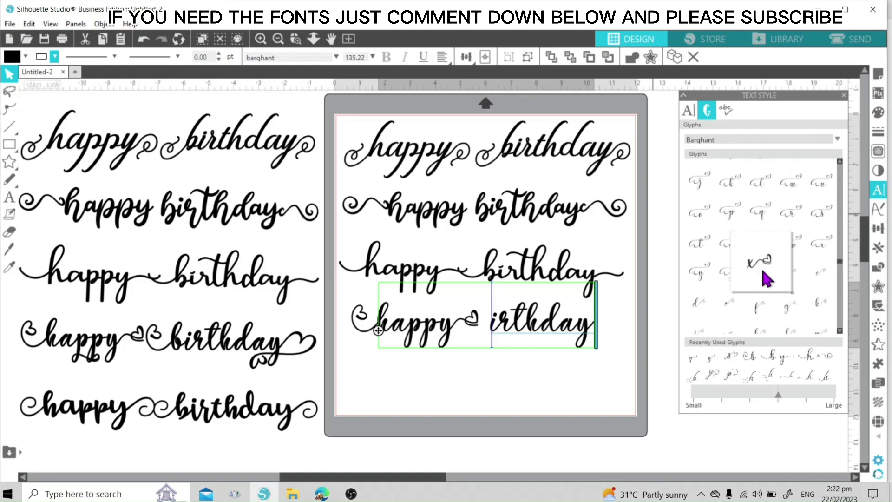
scroll(762, 270, "up", 2)
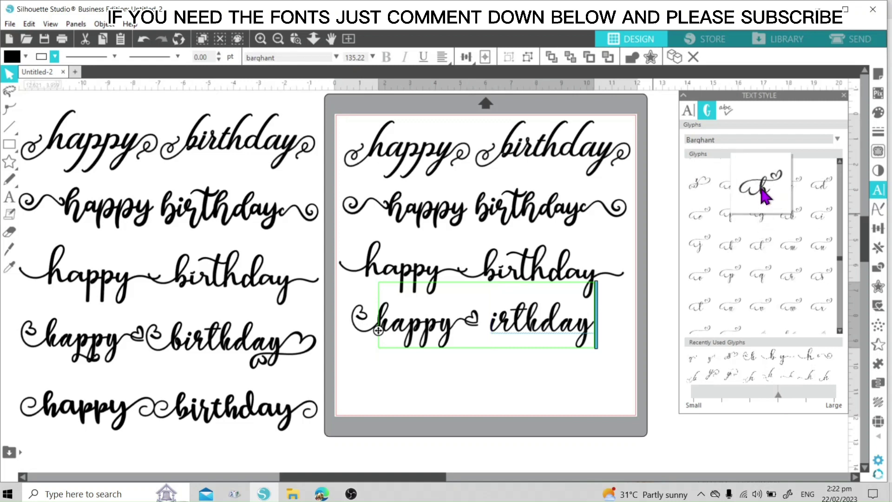
left_click(763, 188)
key("BackSpace")
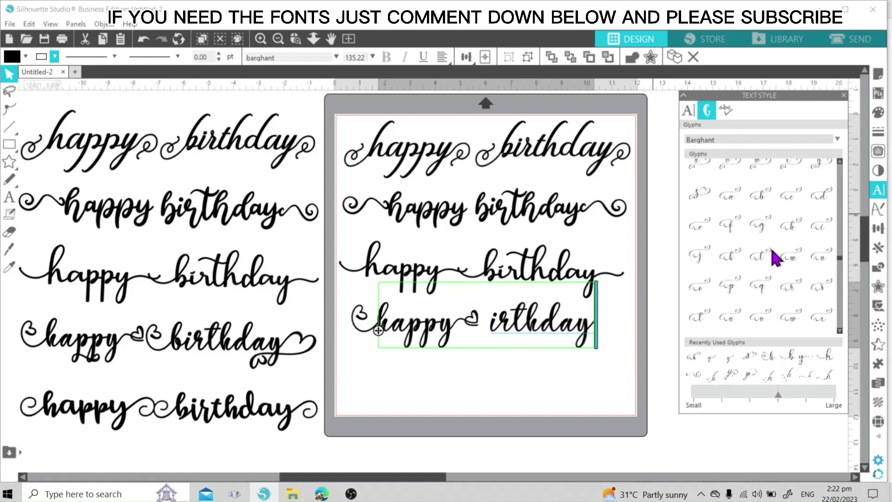
Start "birthday" in the fourth phrase with the b glyph that has a large heart-shaped curl in front
scroll(773, 256, "up", 3)
scroll(776, 223, "up", 2)
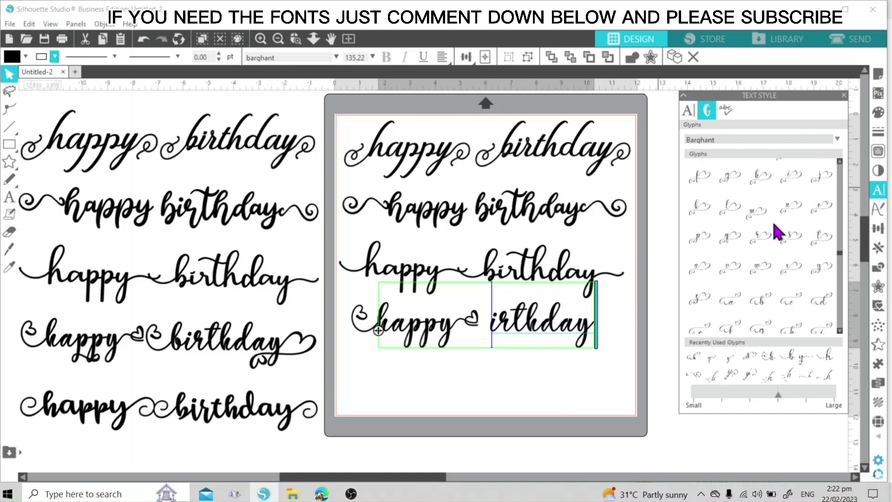
scroll(775, 223, "up", 1)
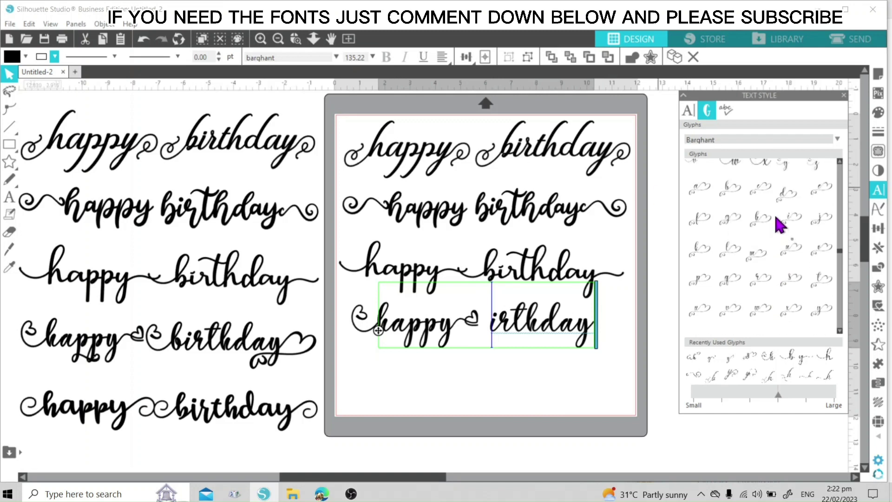
mouse_move(783, 230)
scroll(784, 230, "up", 1)
scroll(751, 224, "up", 5)
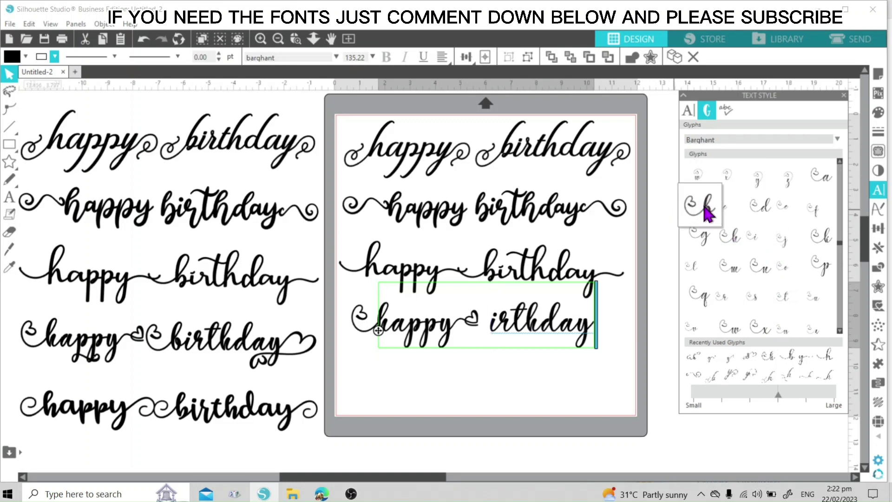
left_click(706, 214)
left_click(485, 333)
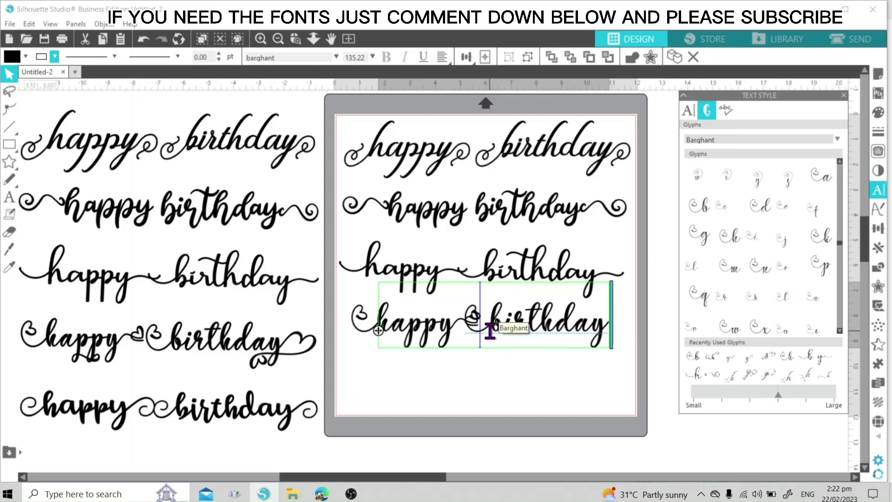
left_click(486, 368)
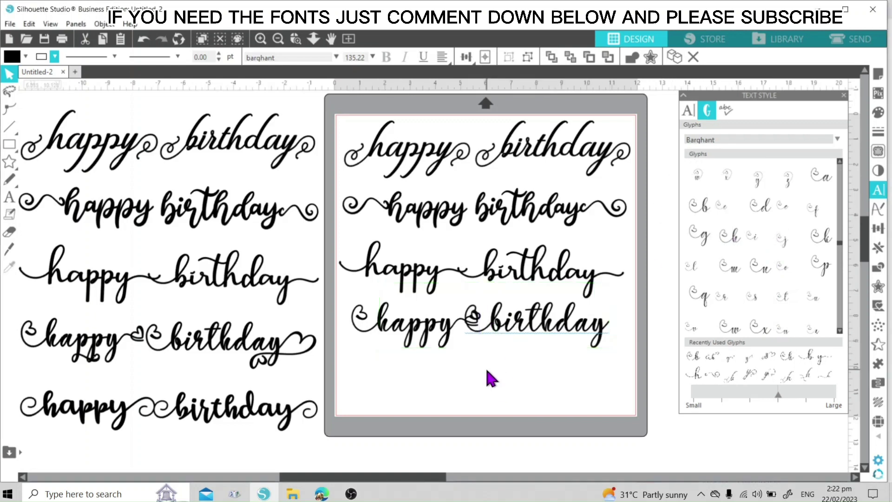
Widen the gap between "happy" and "birthday" with an extra space and shift the fourth phrase slightly up and to the left
double_click(488, 323)
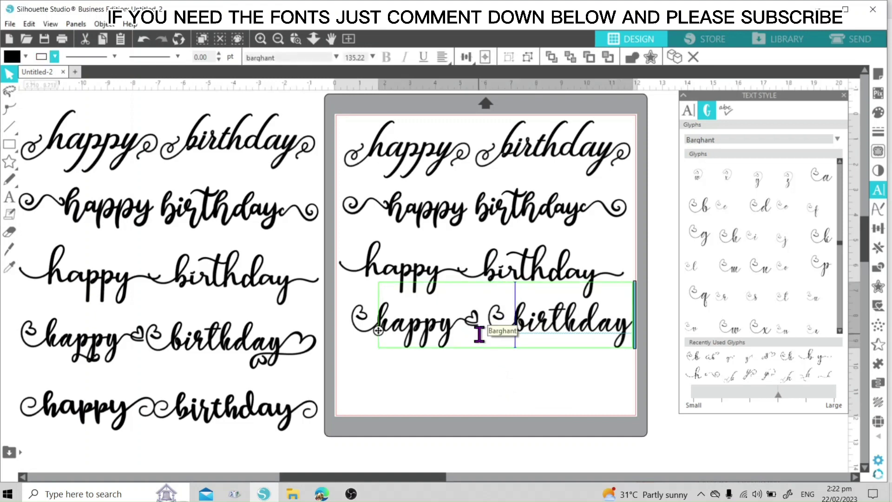
left_click(500, 364)
left_click_drag(589, 334, 582, 329)
left_click(593, 350)
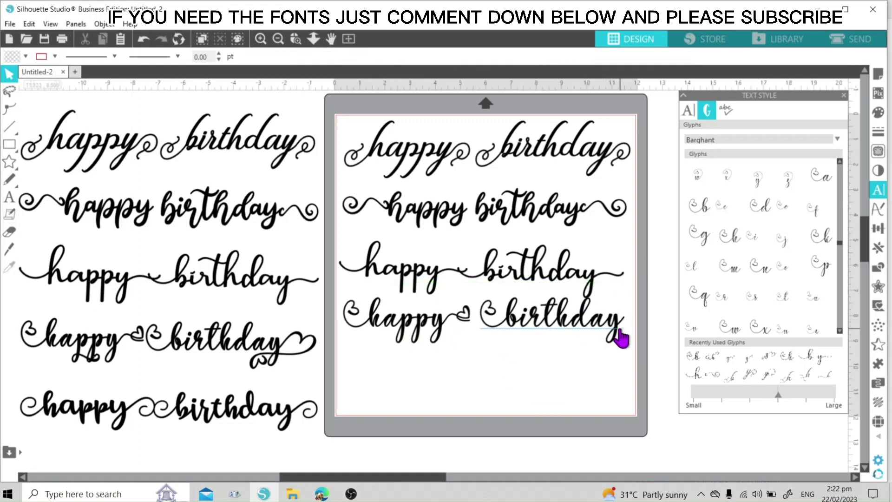
Replace the final y of "birthday" with the y glyph that has a large heart tail and small hearts below
double_click(622, 334)
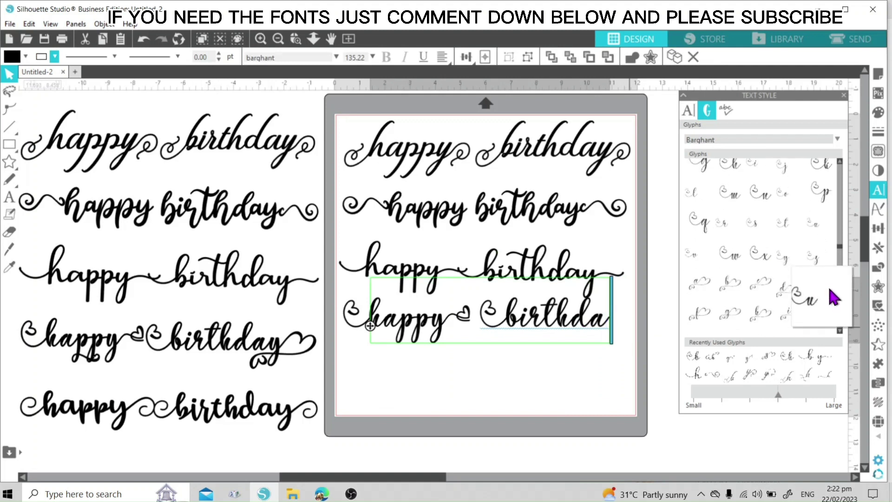
scroll(840, 318, "down", 3)
scroll(844, 322, "down", 3)
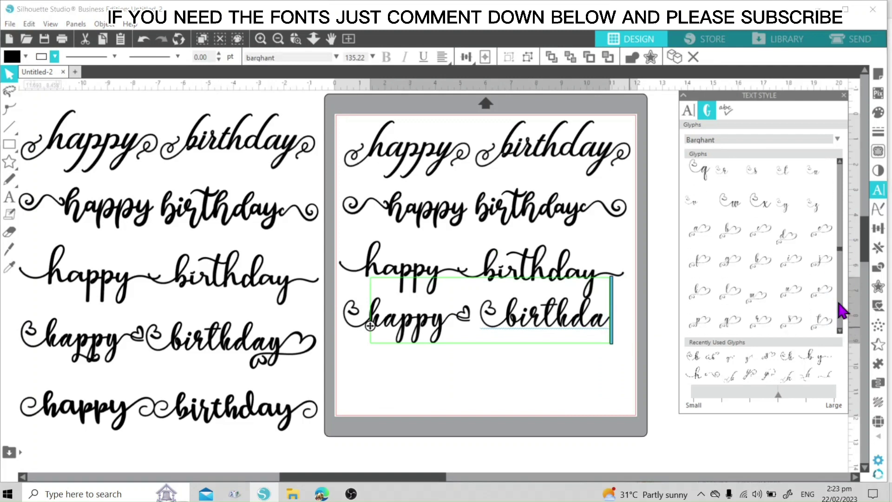
double_click(829, 309)
left_click(547, 384)
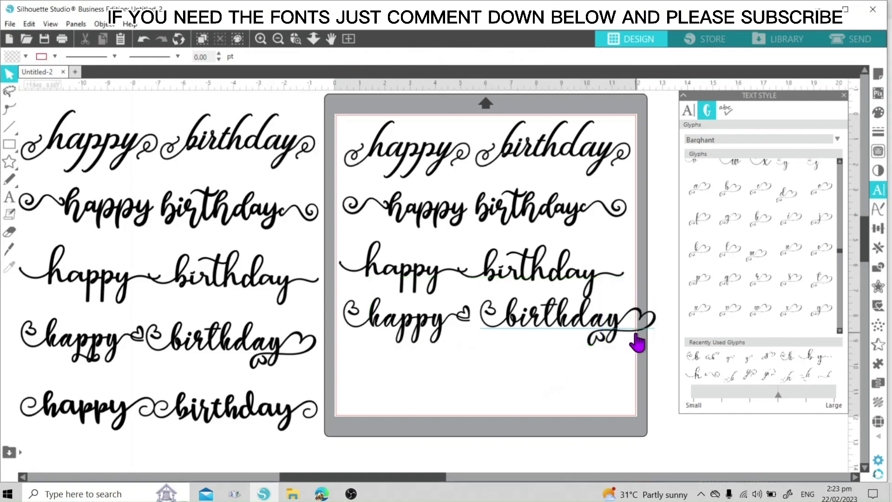
Scale the fourth phrase down to about 124.09 pt and reposition it to fit inside the page
left_click(633, 339)
left_click_drag(657, 359, 639, 357)
left_click_drag(586, 325, 583, 332)
left_click(549, 362)
Delete one p of "happy" in the fourth phrase and look through the Barqhant glyphs for a decorative p
double_click(401, 337)
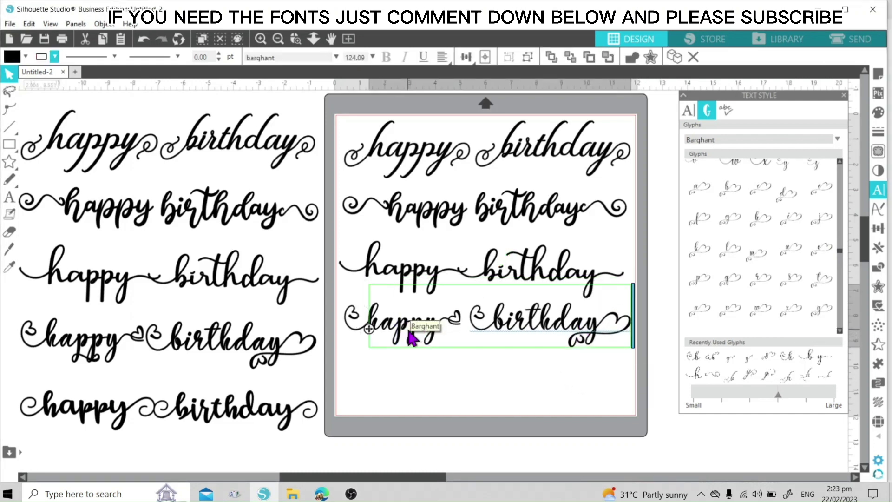
key("BackSpace")
scroll(789, 284, "up", 2)
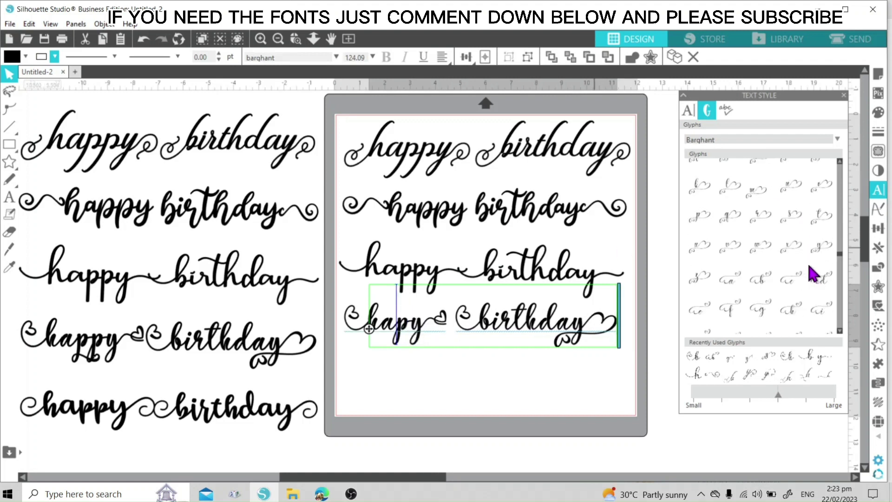
scroll(811, 272, "up", 5)
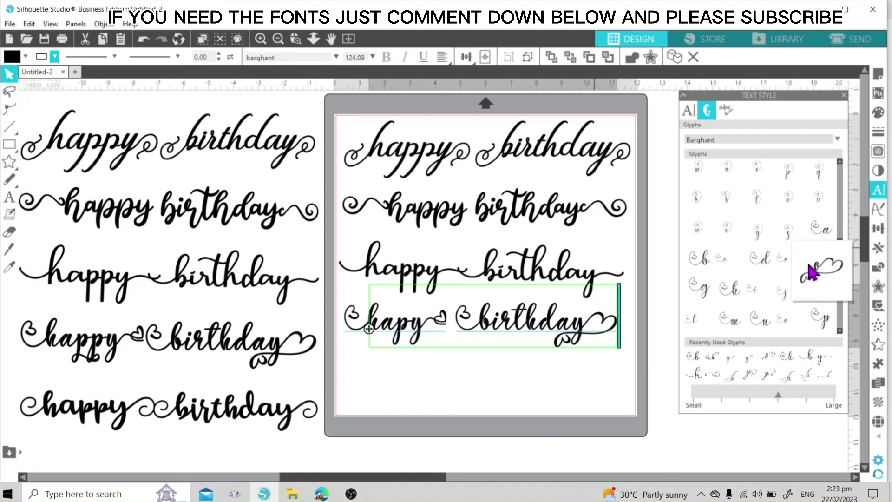
scroll(809, 260, "up", 5)
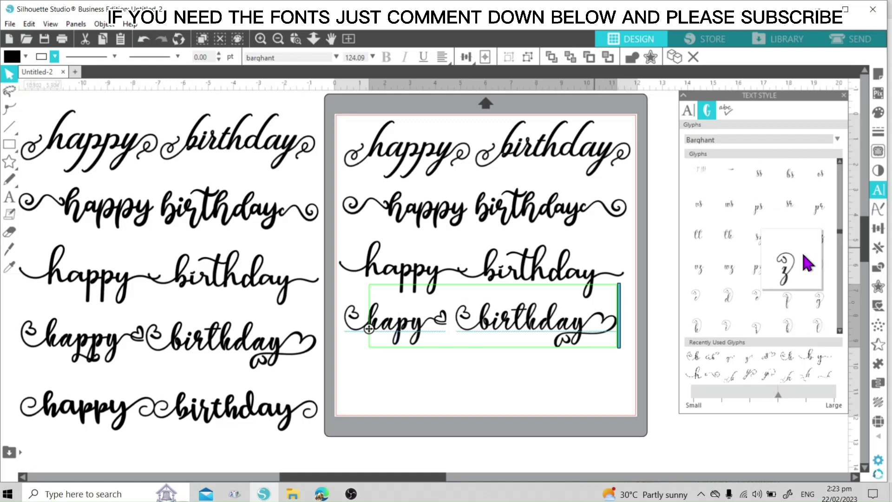
scroll(813, 225, "up", 8)
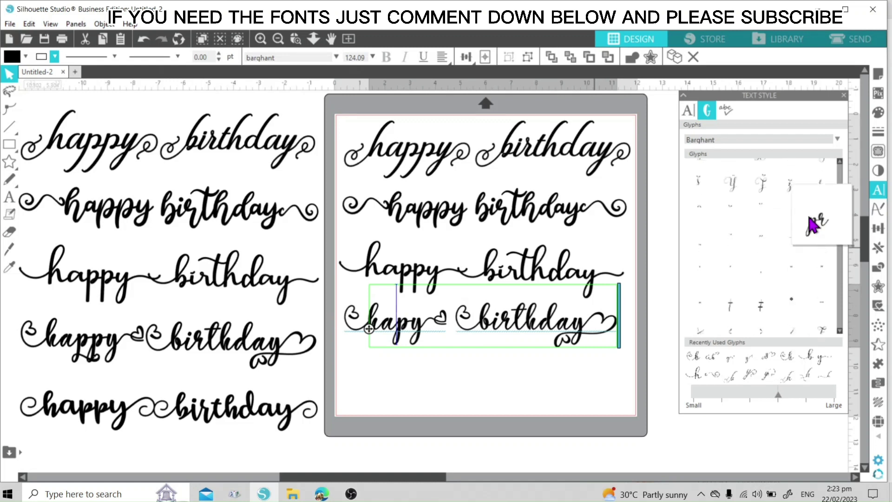
scroll(811, 225, "down", 6)
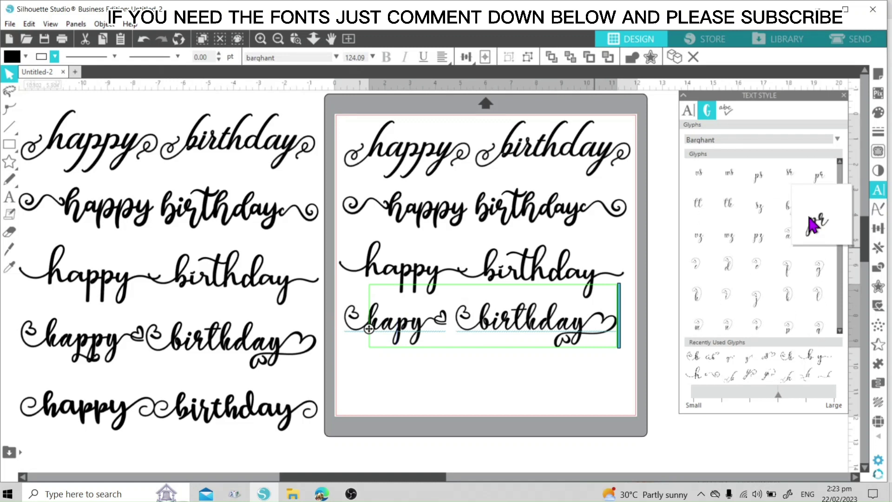
scroll(782, 280, "down", 6)
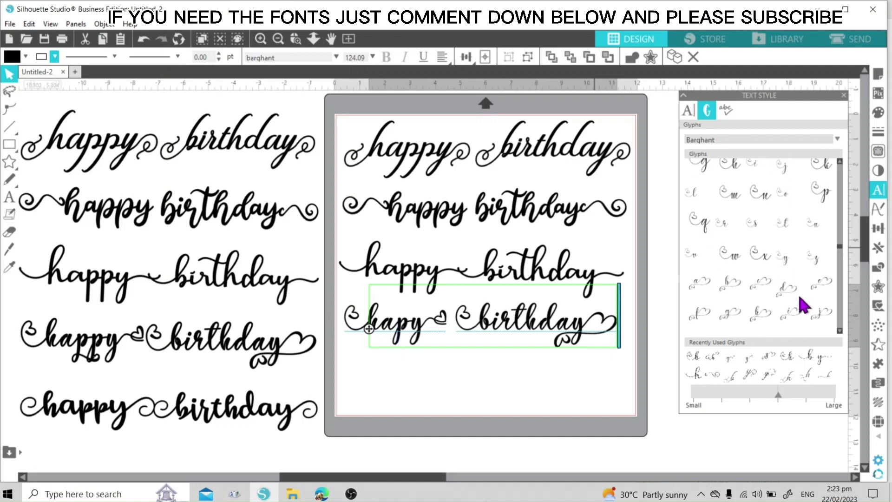
scroll(790, 298, "down", 6)
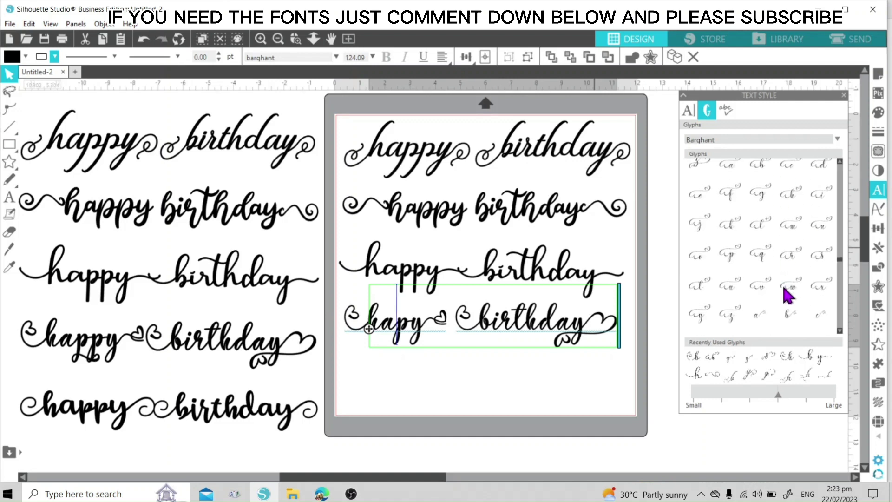
scroll(766, 304, "down", 2)
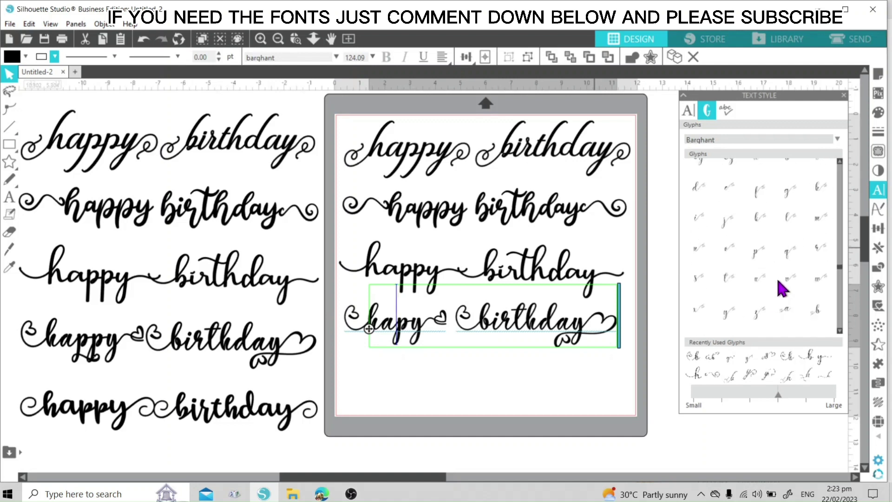
Try two p glyphs in "happy", one with a raised tail and one with a small flourish in front, removing each
left_click(756, 254)
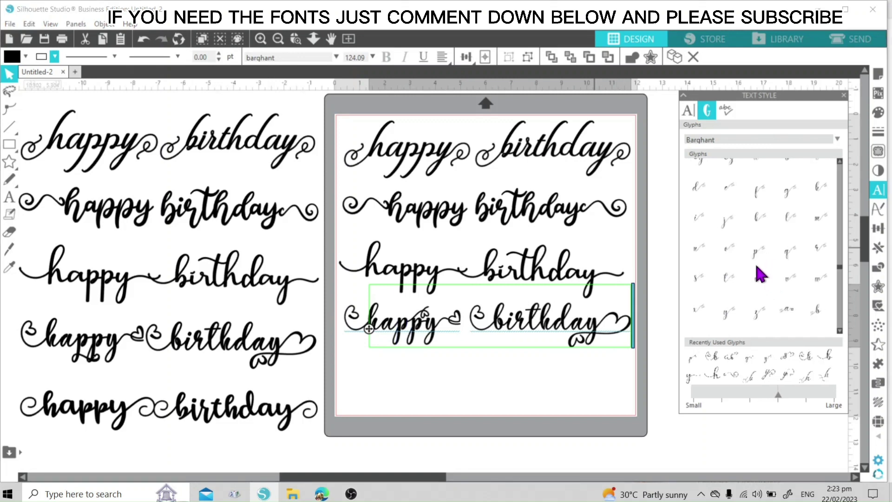
scroll(765, 283, "down", 5)
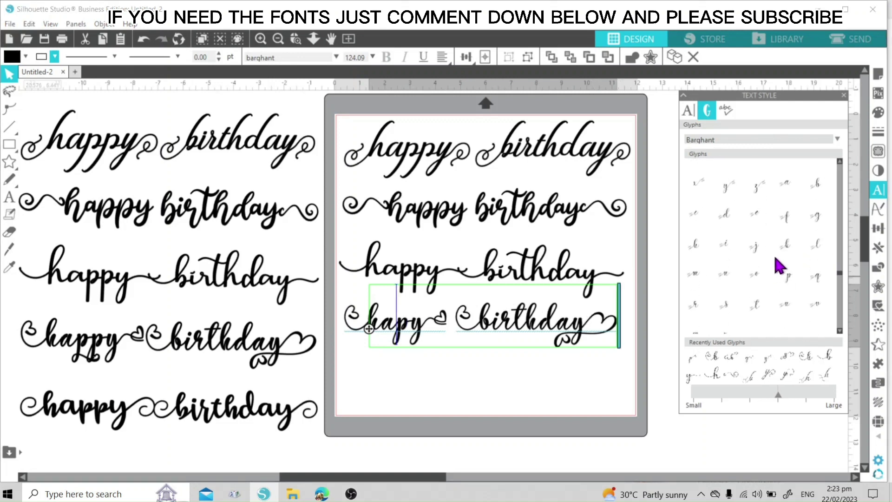
left_click(787, 266)
key("BackSpace")
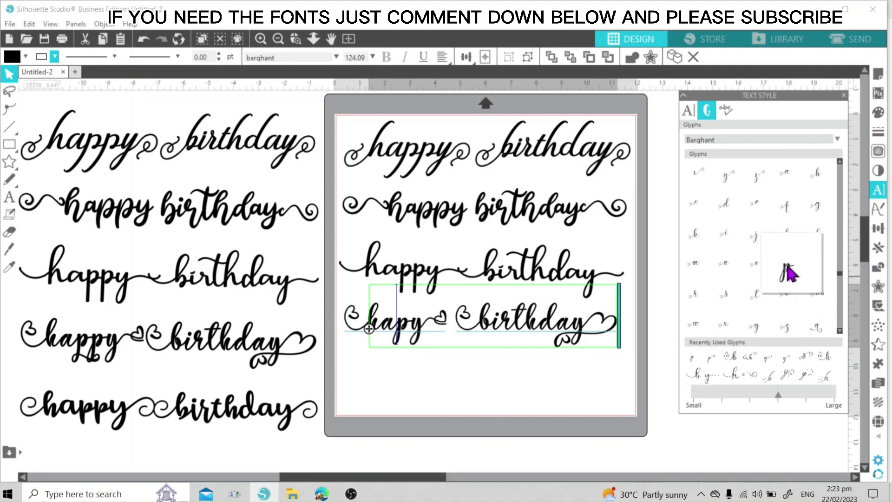
Try two more p glyphs in "happy", one with a heart tail and one with a heart in front, removing each
scroll(790, 274, "down", 4)
scroll(771, 286, "down", 3)
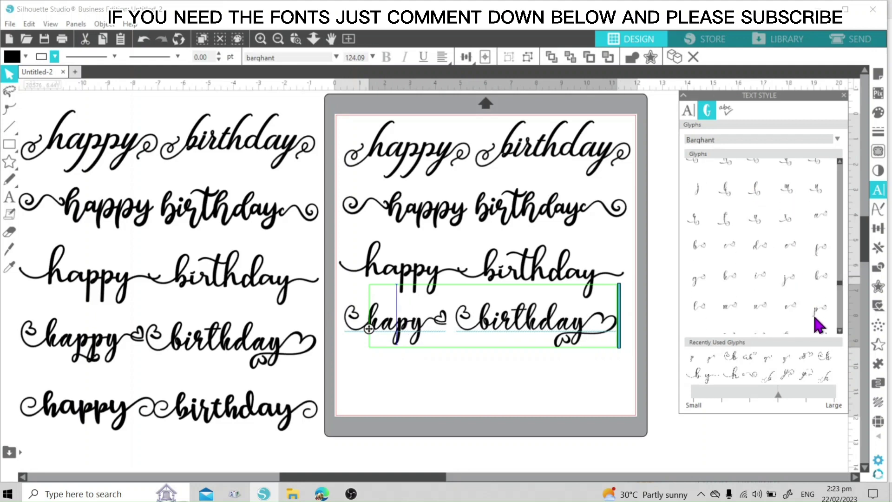
left_click(817, 310)
key("ctrl+z")
scroll(809, 307, "down", 4)
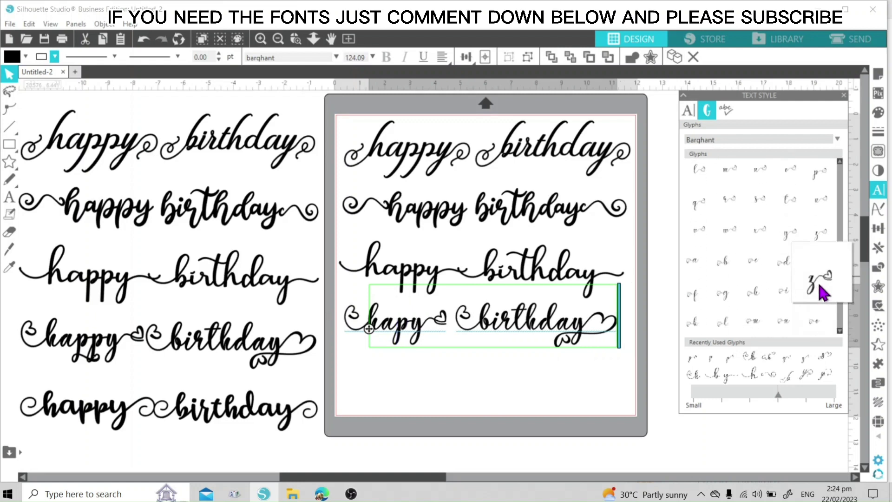
scroll(819, 291, "down", 4)
mouse_move(816, 300)
scroll(814, 300, "down", 1)
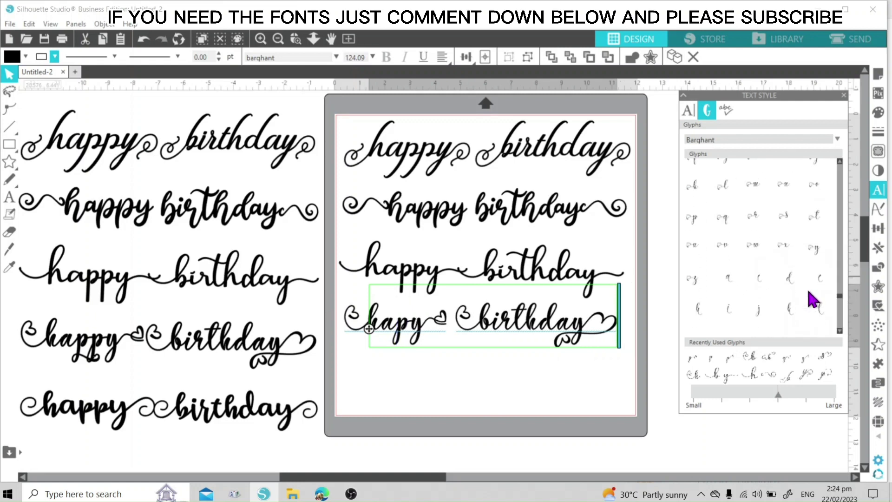
double_click(694, 221)
key("ctrl+z")
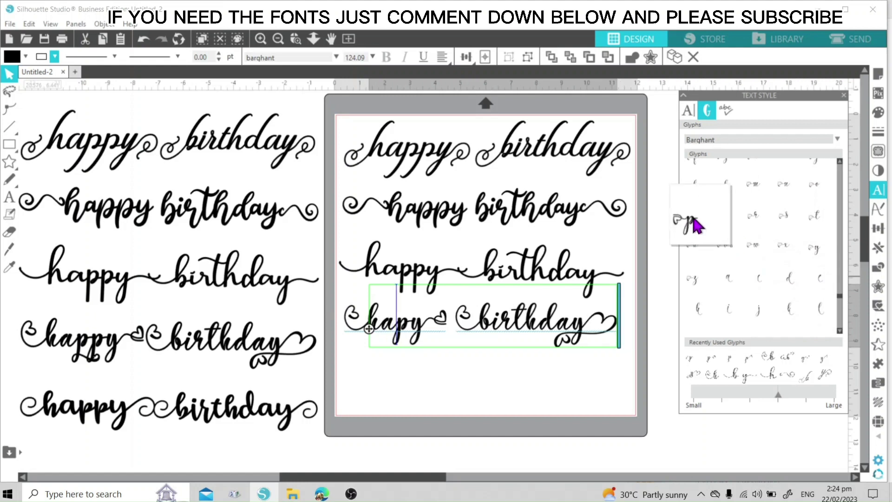
Insert the Barqhant p glyph with a looped lower tail as the missing p of "happy" in the fourth phrase
scroll(796, 258, "down", 5)
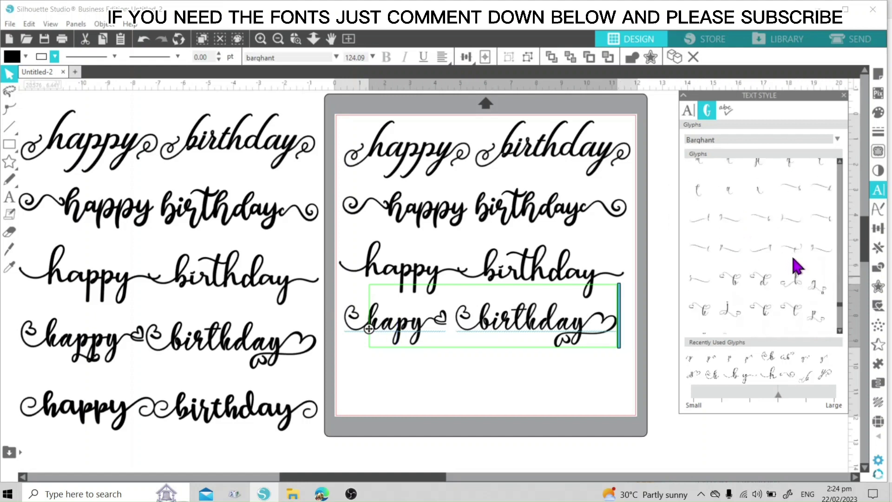
scroll(796, 265, "down", 5)
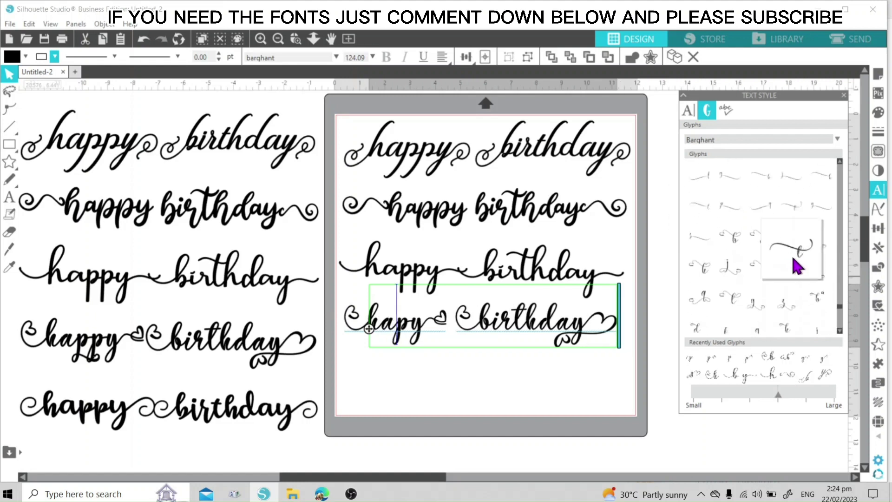
double_click(764, 311)
left_click(466, 354)
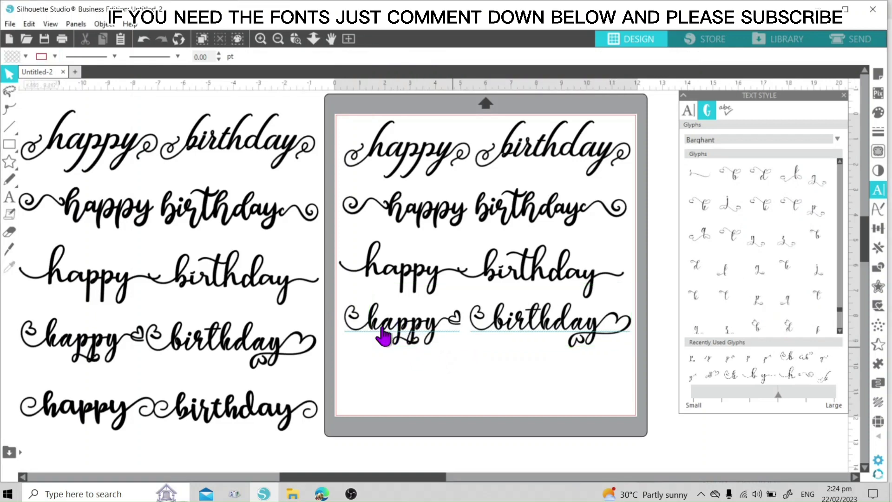
Offset the fourth phrase by 0.005 in with rounded corners and delete the original text, keeping only the offset outlines
left_click_drag(331, 320, 604, 362)
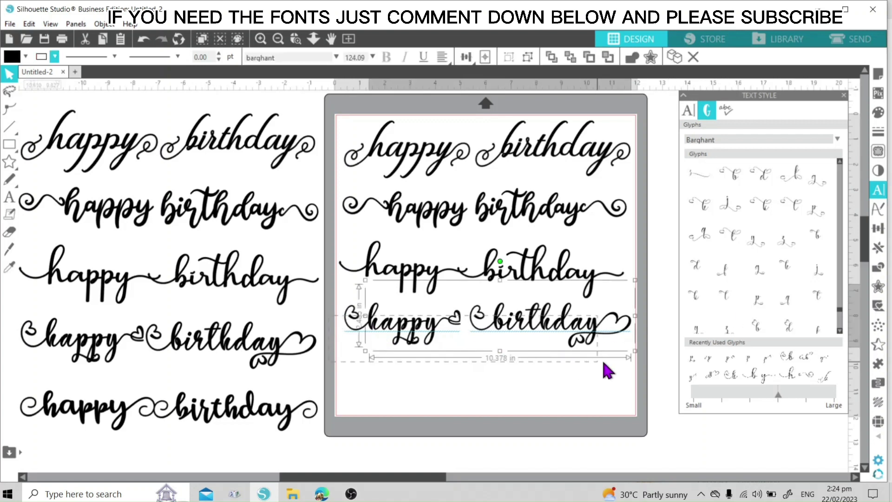
left_click(877, 291)
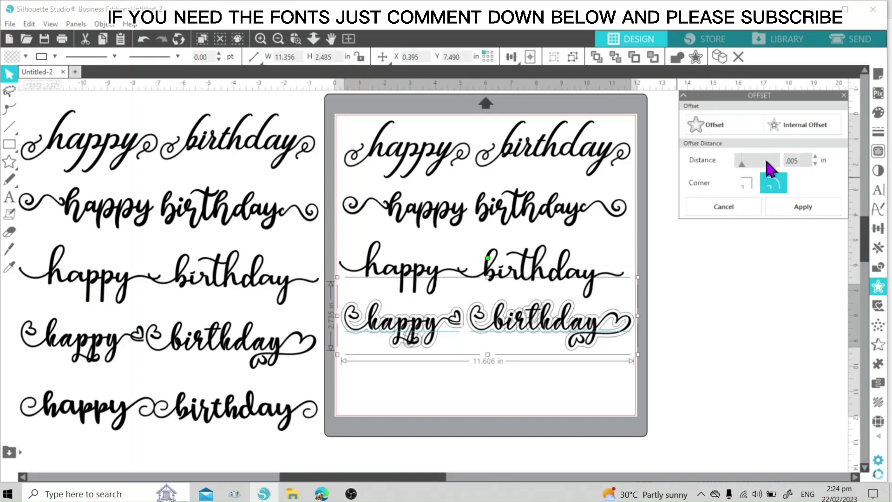
left_click(807, 209)
left_click(656, 367)
left_click_drag(545, 329, 551, 384)
left_click(437, 385)
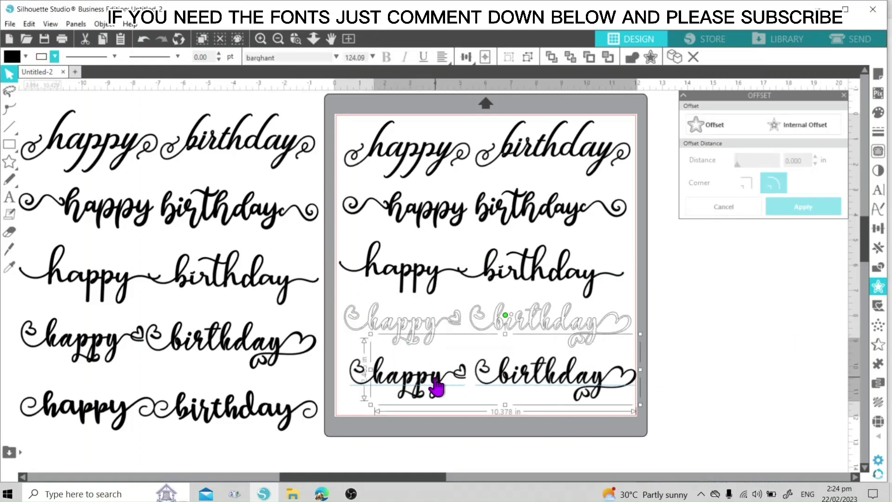
Set both the fill and line color of the fourth phrase's offset outlines to black
left_click(362, 322)
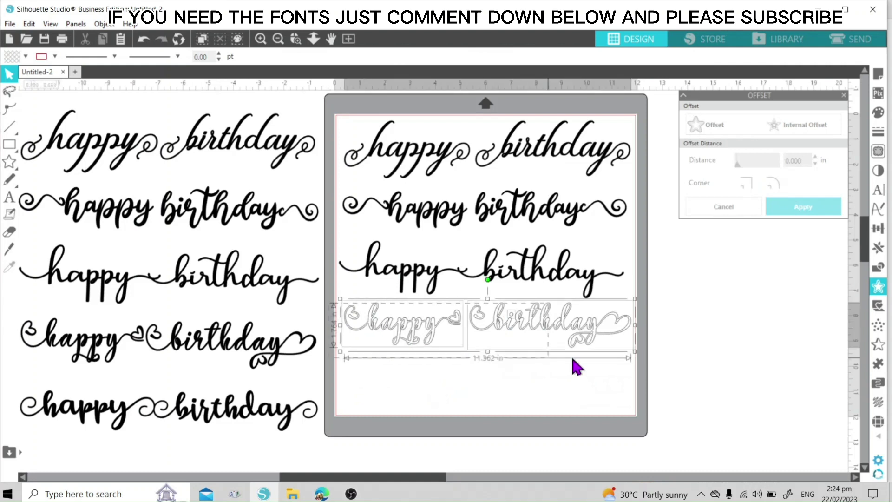
left_click(12, 61)
left_click(14, 74)
left_click(43, 59)
left_click(43, 75)
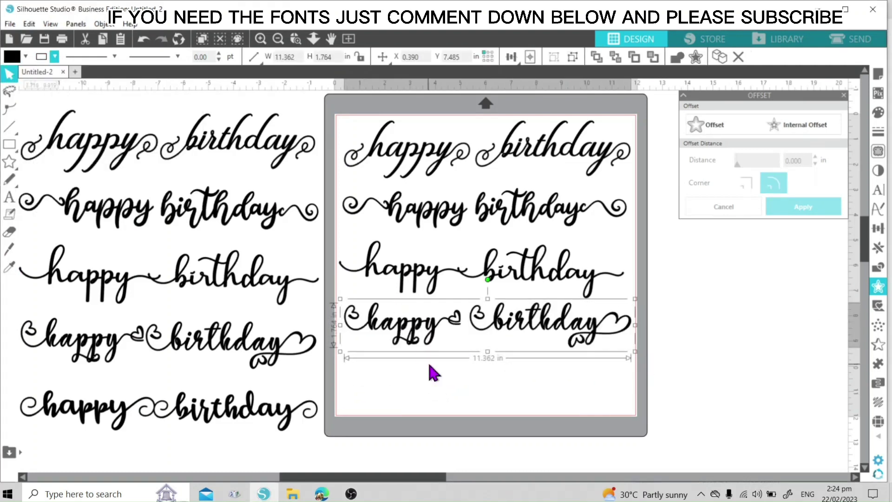
left_click(432, 372)
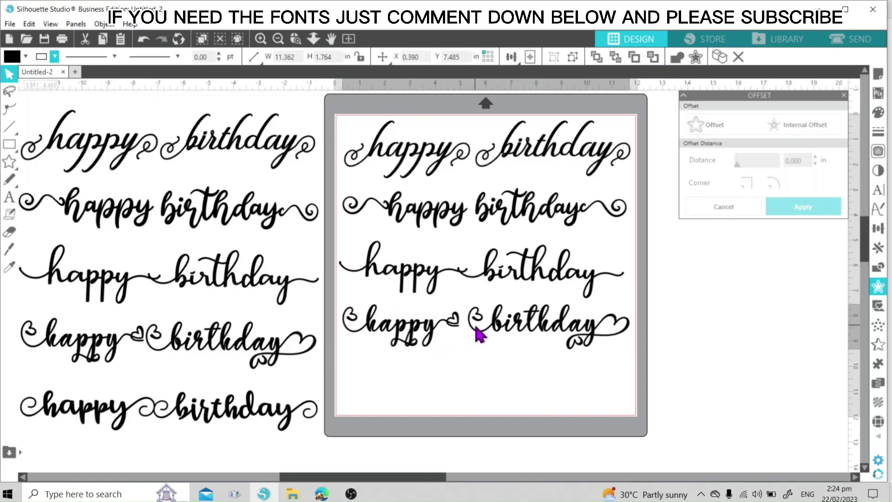
Nudge the third phrase slightly and align the four phrases on the page by their horizontal centers
left_click_drag(539, 278, 543, 276)
left_click_drag(600, 372, 381, 139)
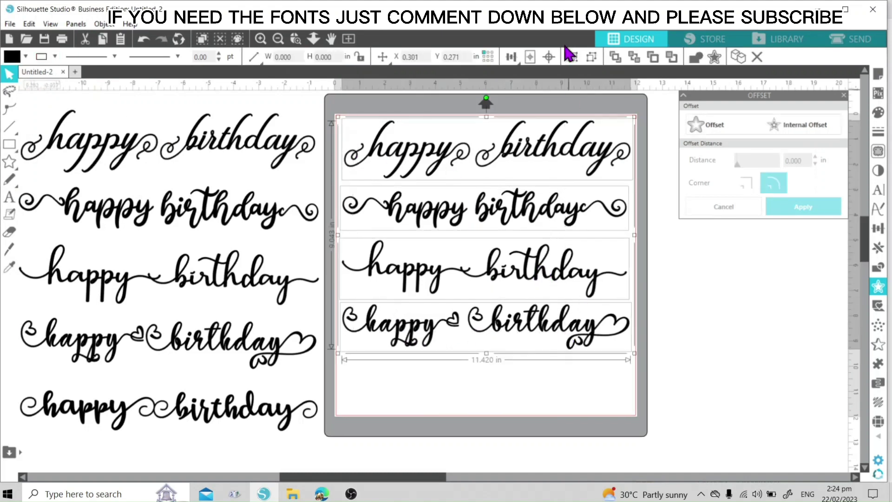
left_click(511, 57)
left_click(527, 77)
left_click(677, 321)
scroll(34, 236, "down", 1)
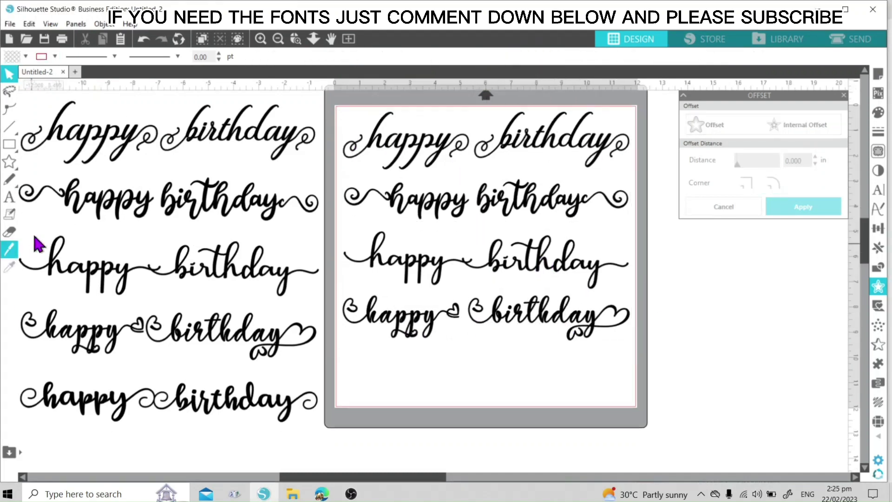
Add a fifth "happy birthday" text below the fourth phrase and set its font to breetty
left_click(8, 204)
left_click(362, 374)
type("h")
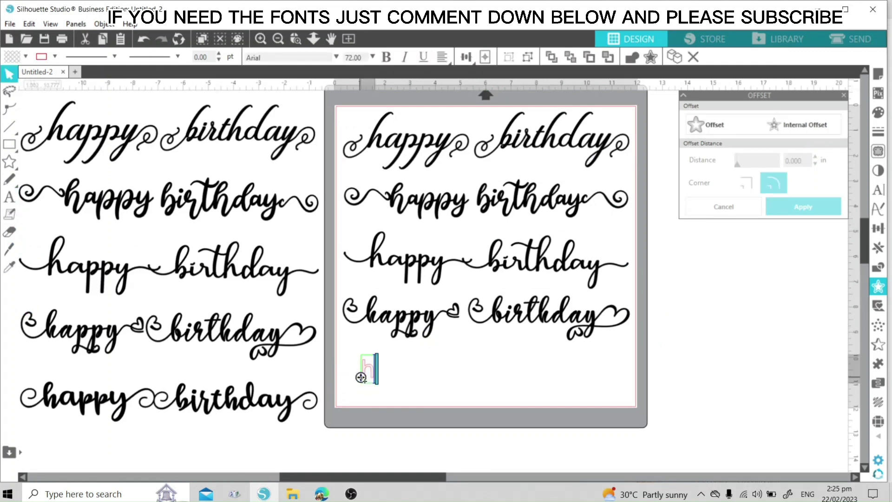
type("appy birthday")
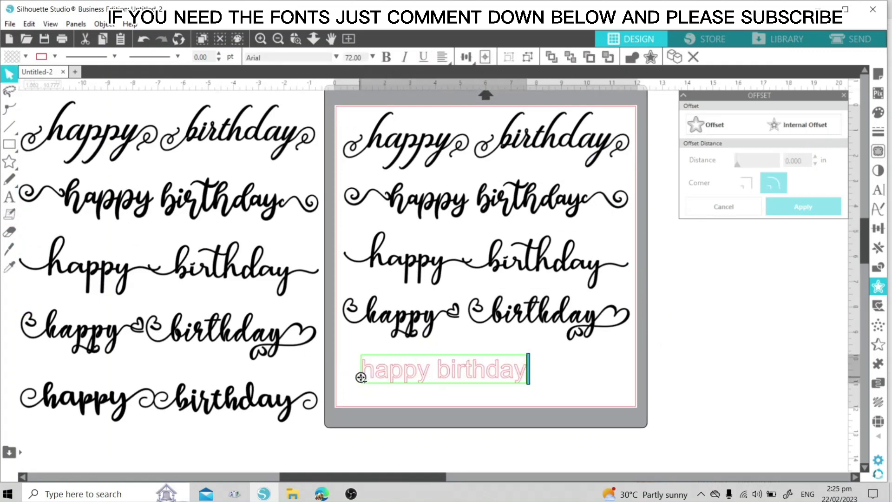
left_click(547, 370)
left_click(520, 372)
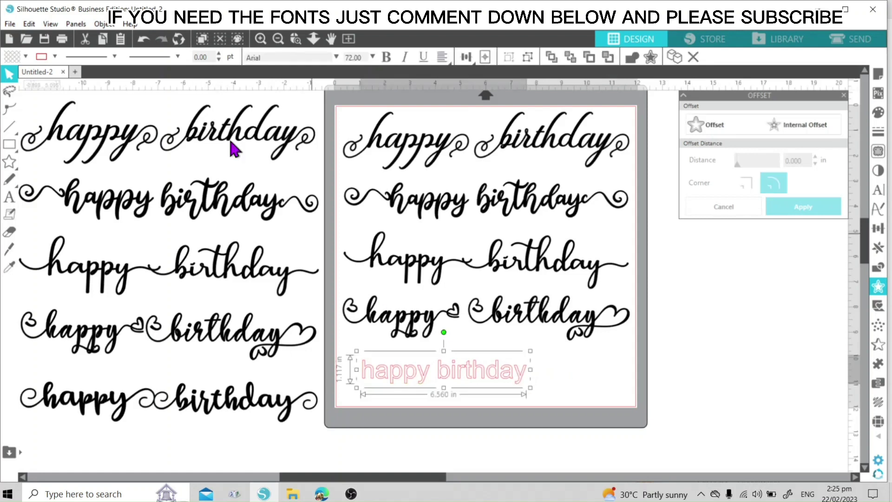
key("Return")
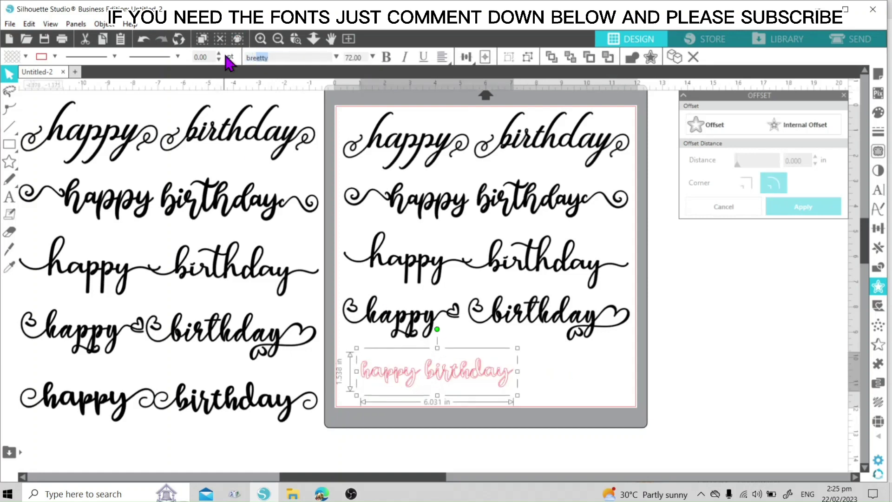
Set the fifth phrase's fill and line color to black and enlarge it to 102.85 pt
left_click(12, 56)
left_click(12, 65)
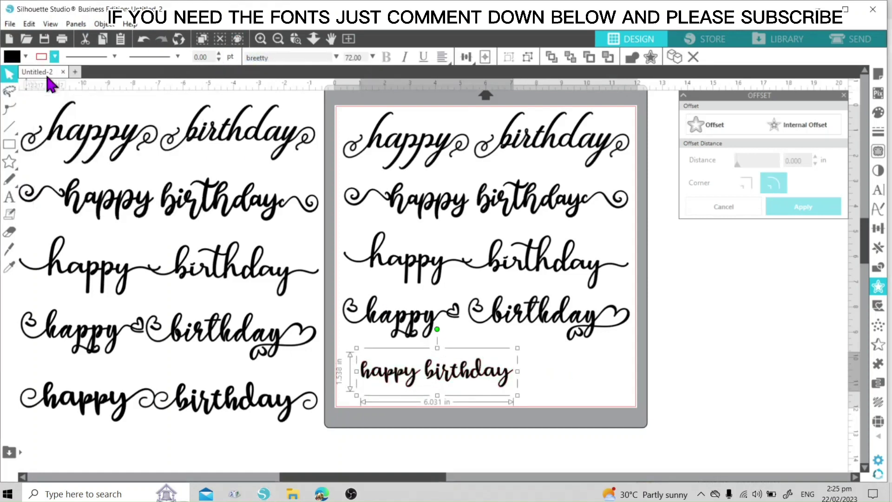
left_click_drag(521, 399, 568, 387)
Replace the h of "happy" in the fifth phrase with the Breetty h glyph that has a leading swirl
left_click(878, 190)
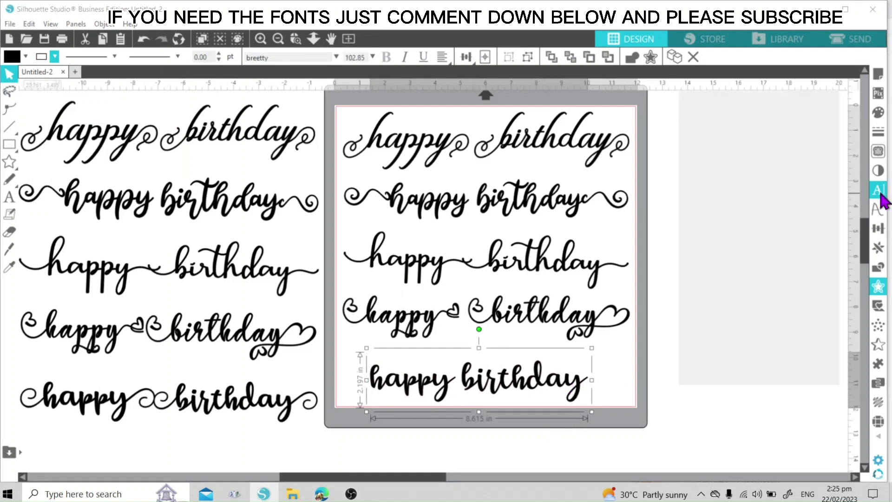
left_click(706, 110)
scroll(743, 271, "down", 8)
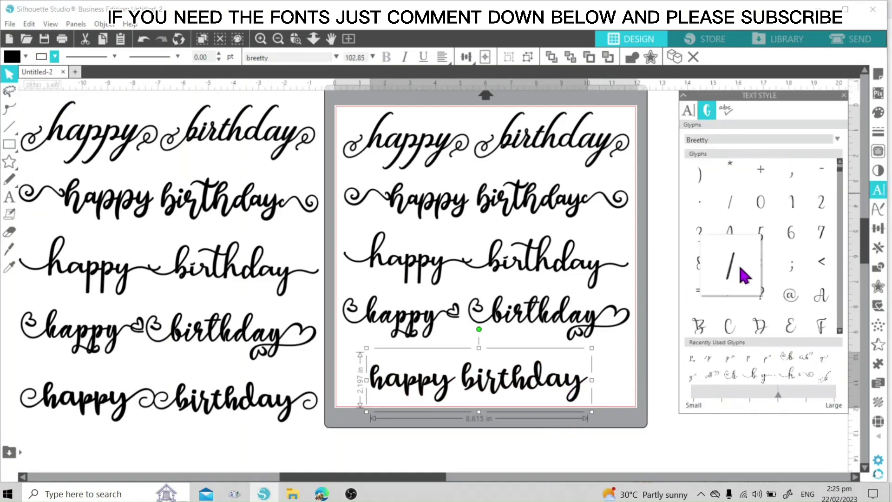
scroll(785, 286, "down", 2)
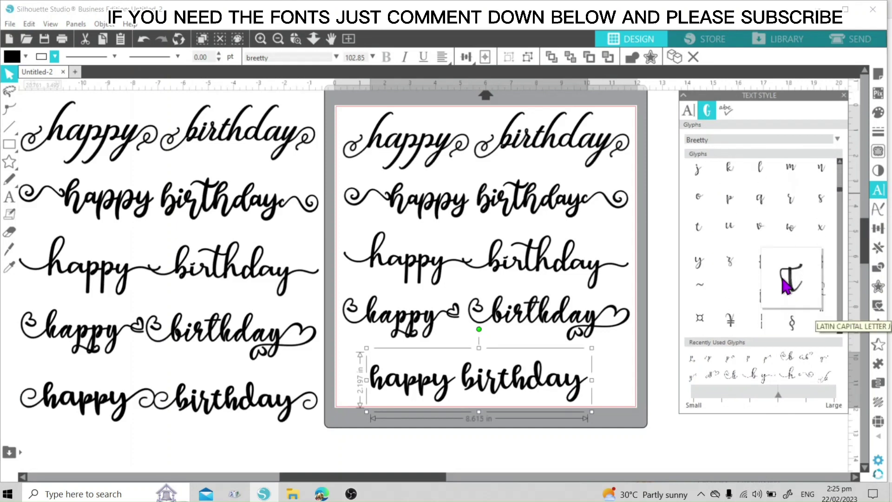
scroll(785, 283, "down", 4)
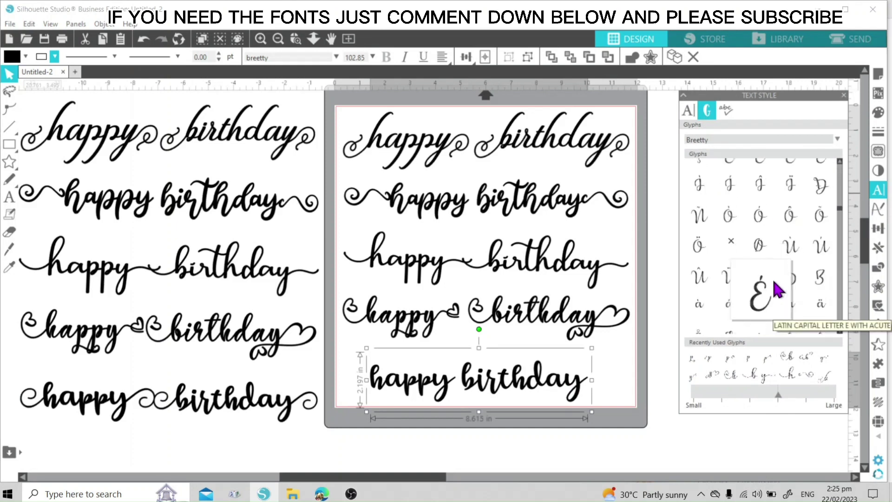
scroll(791, 263, "down", 6)
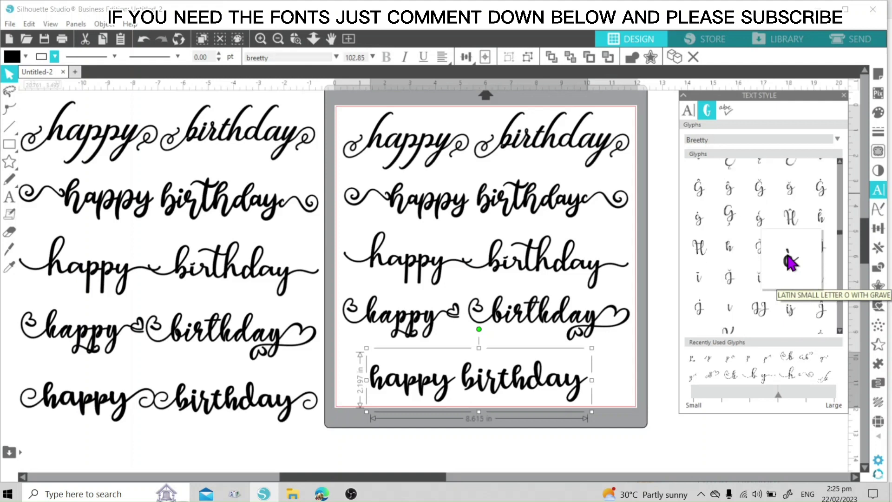
scroll(790, 263, "down", 6)
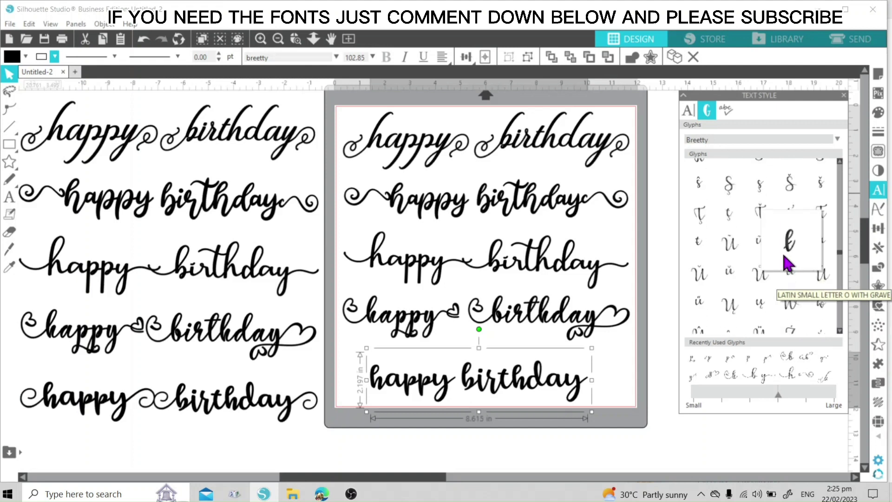
scroll(790, 265, "down", 6)
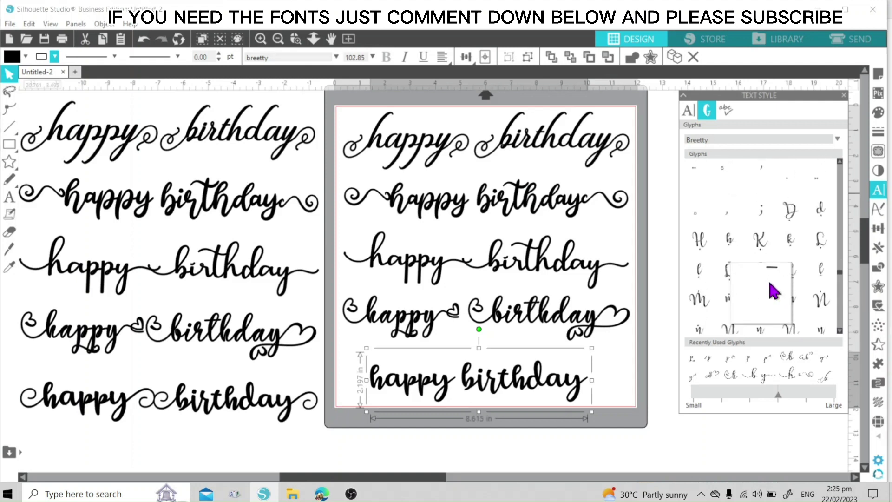
scroll(786, 260, "down", 6)
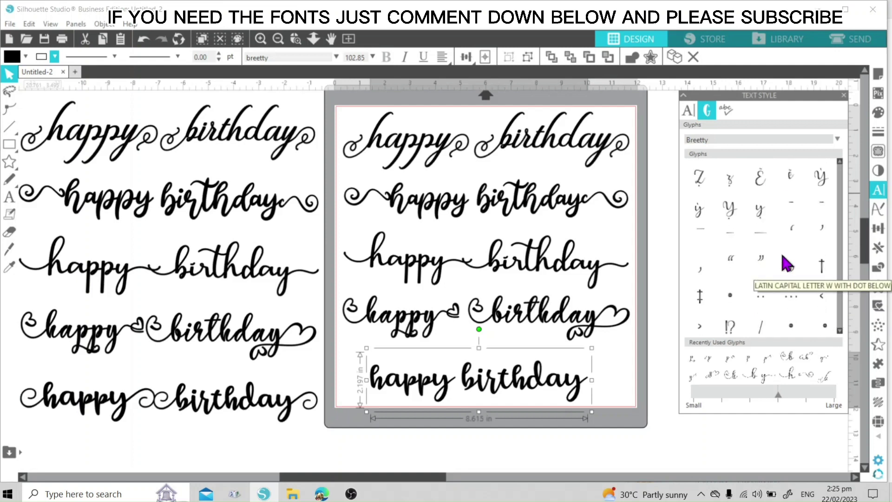
scroll(785, 294, "down", 6)
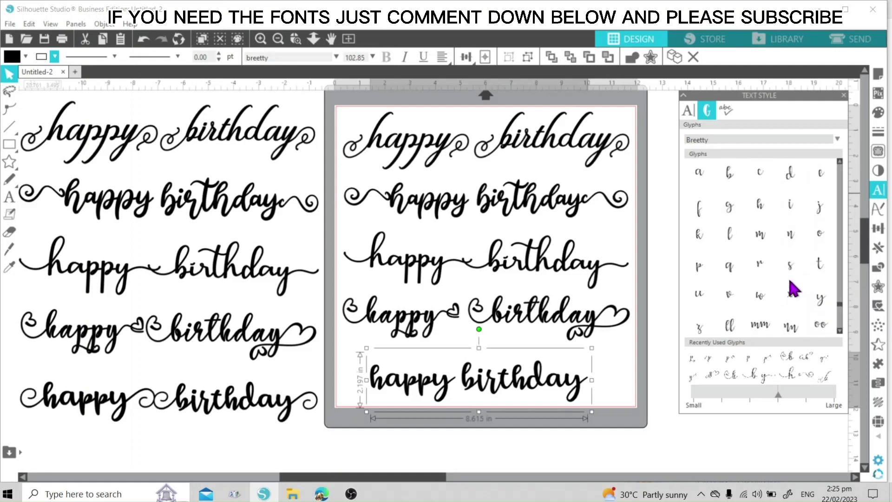
scroll(821, 298, "down", 5)
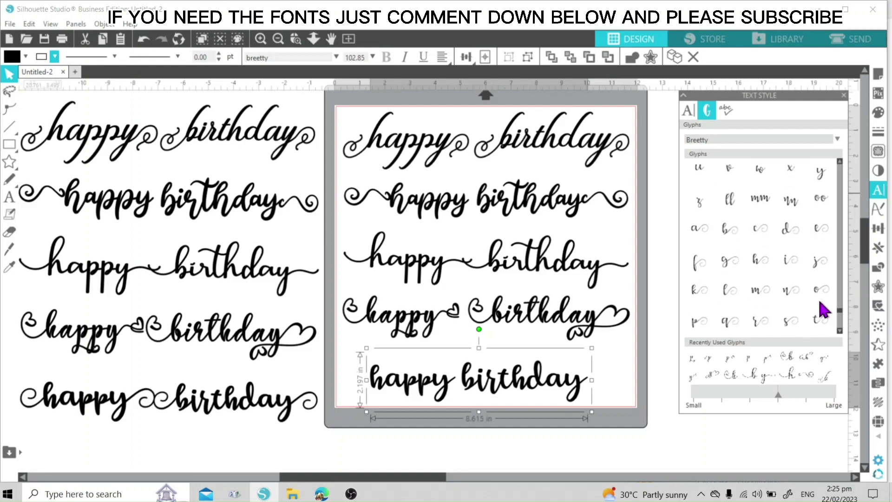
scroll(812, 304, "down", 1)
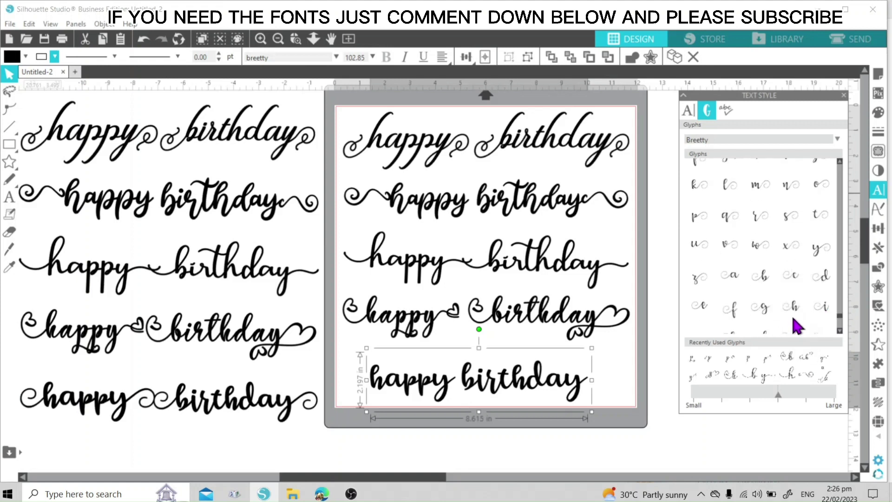
double_click(388, 391)
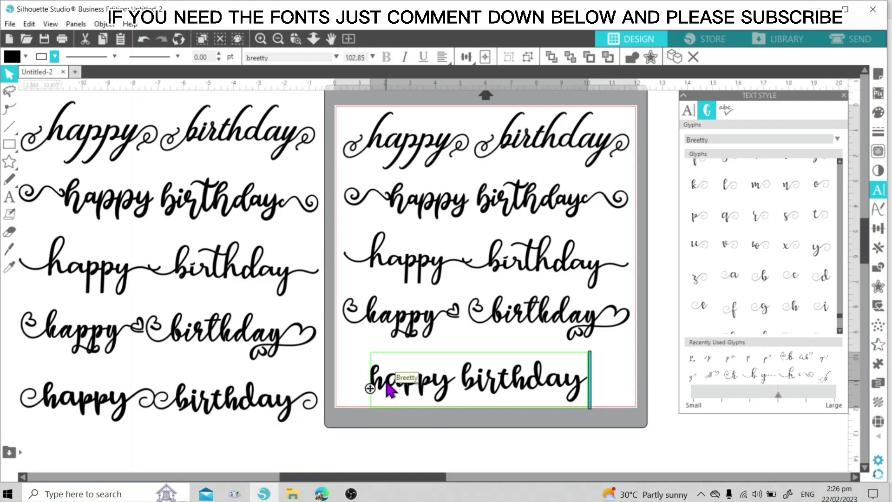
key("Delete")
left_click(793, 309)
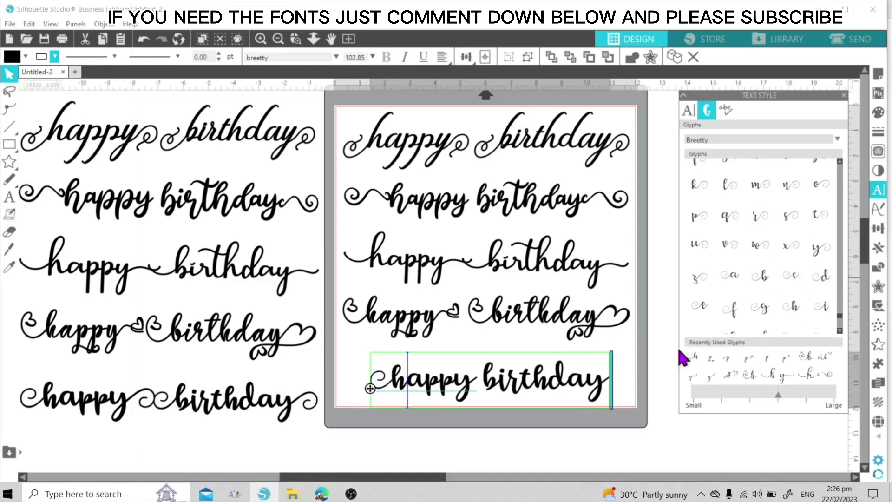
Replace the y of "happy" in the fifth phrase with the Breetty y glyph that has a trailing swirl
left_click(474, 385)
key("BackSpace")
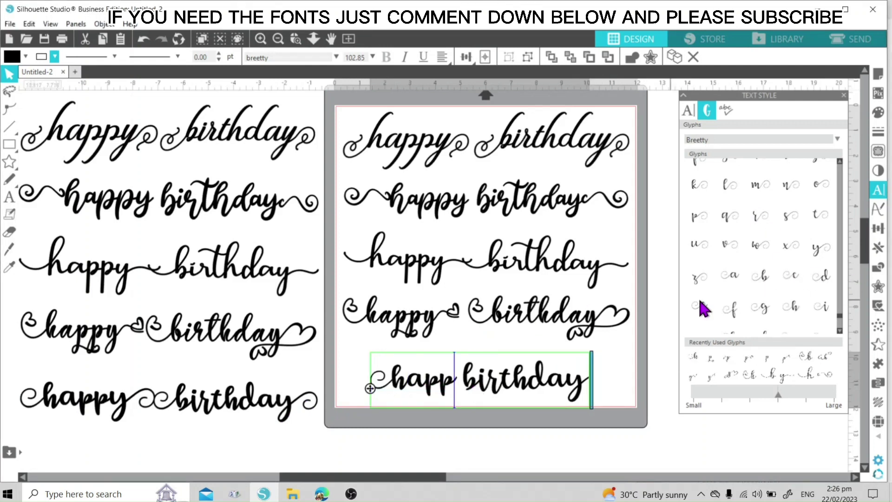
left_click(817, 251)
left_click(361, 370)
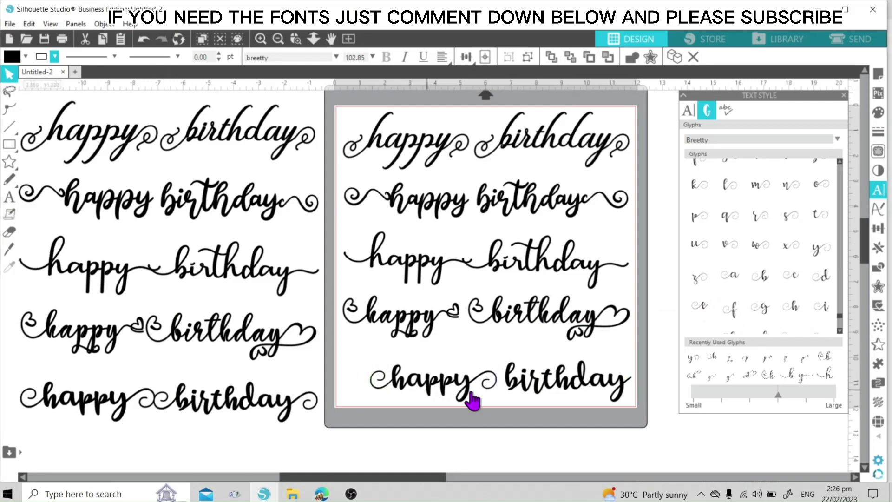
Shift the fifth phrase left and replace the b and y of "birthday" with Breetty leading-swirl b and trailing-swirl y glyphs
mouse_move(492, 384)
left_mouse_down()
mouse_move(474, 377)
mouse_move(481, 382)
left_mouse_up()
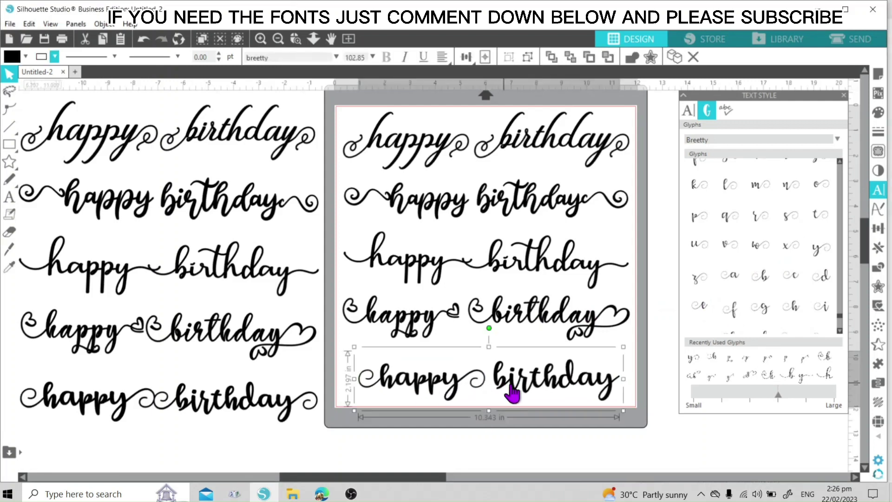
double_click(508, 372)
key("BackSpace")
left_click(761, 278)
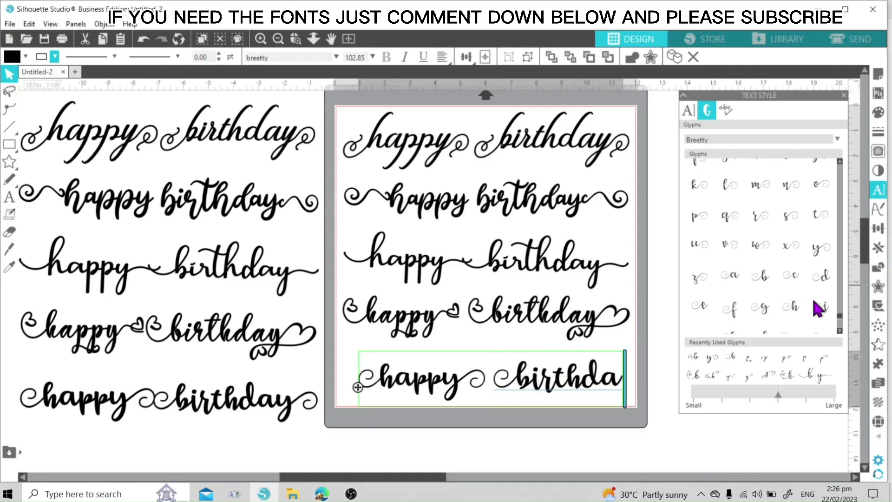
left_click(820, 248)
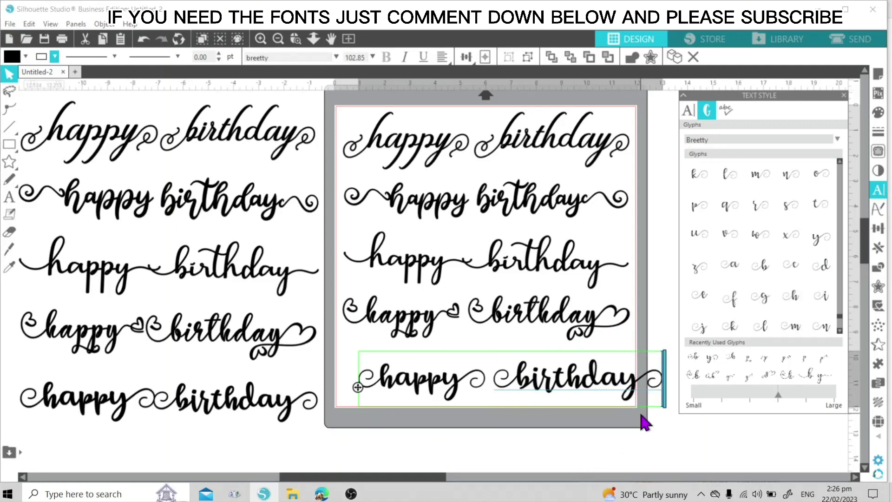
Scale the fifth phrase down to 99.75 pt and position it within the page width below the fourth phrase
left_click(641, 418)
mouse_move(637, 399)
left_mouse_down()
mouse_move(612, 394)
mouse_move(638, 411)
left_mouse_up()
left_click(641, 426)
left_click(612, 392)
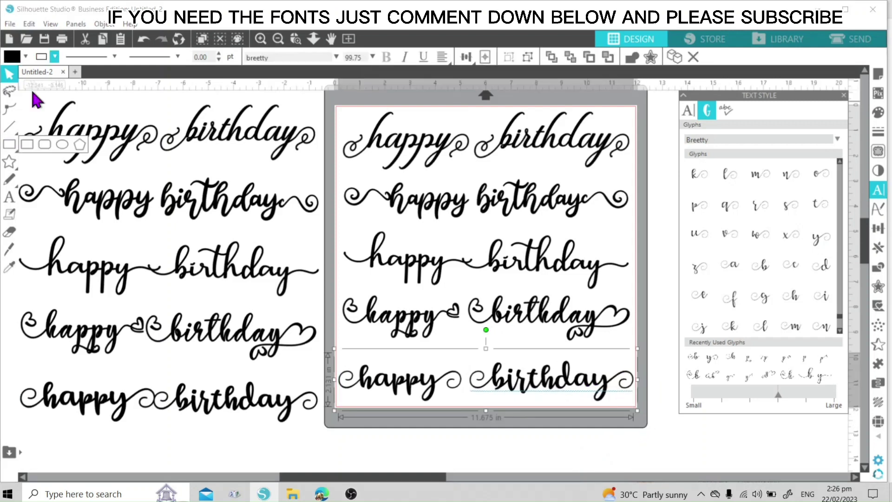
Apply a very small round-cornered offset around the fifth phrase and delete the original text
left_click(879, 287)
left_click(715, 128)
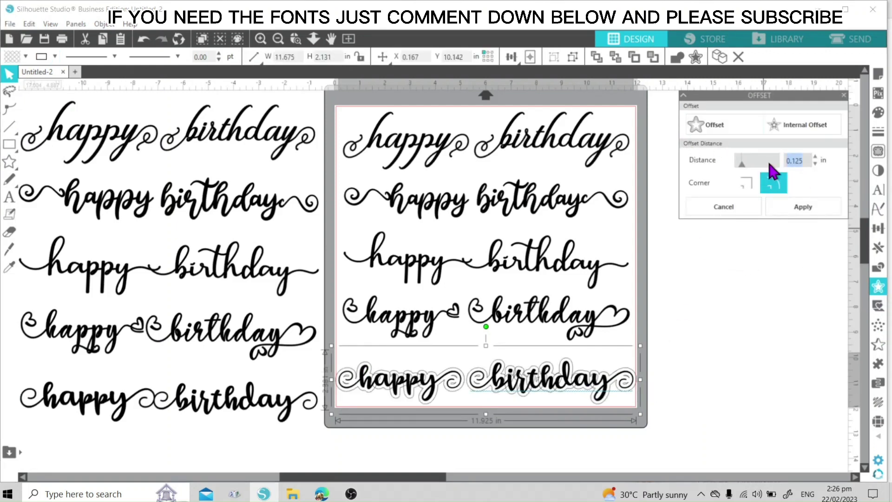
left_click(785, 207)
left_click_drag(594, 394, 609, 432)
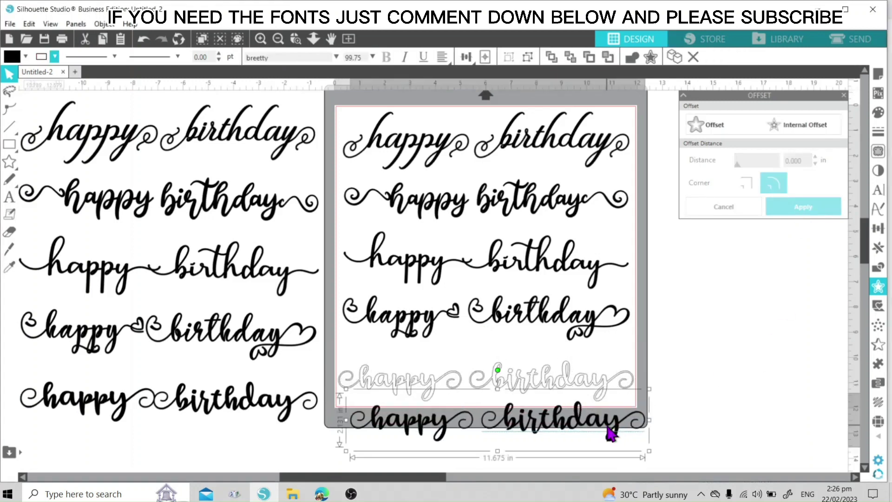
key("Delete")
Set the fill and line color of the fifth phrase's offset outlines to black, group them and nudge the group up slightly
left_click(346, 367)
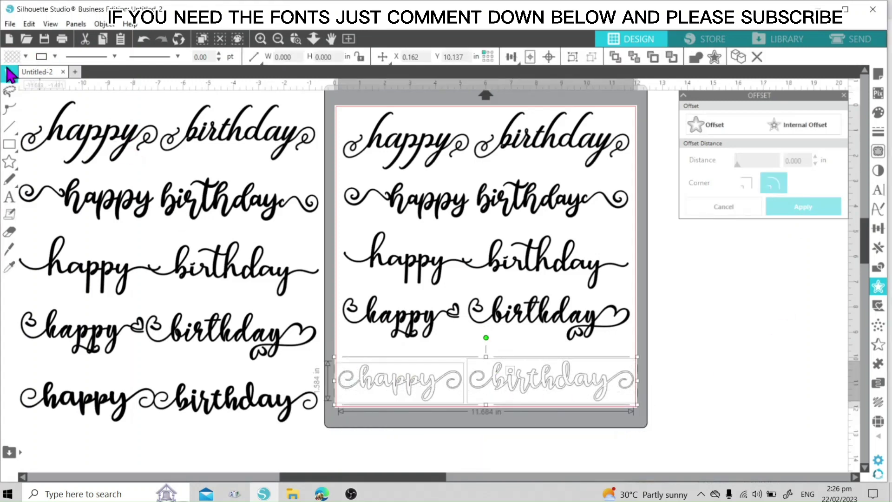
left_click(26, 56)
left_click(35, 73)
left_click(54, 56)
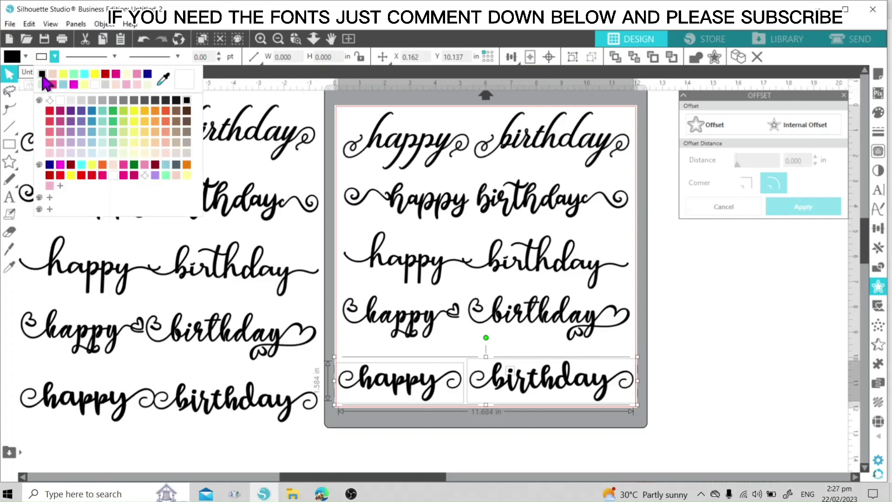
left_click(42, 74)
key("ctrl+g")
left_click_drag(570, 390, 570, 388)
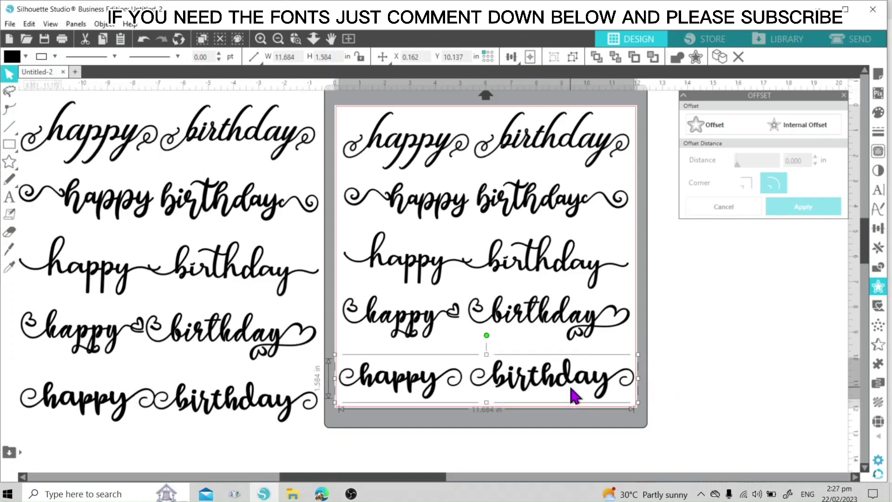
left_click(692, 375)
scroll(700, 372, "up", 1)
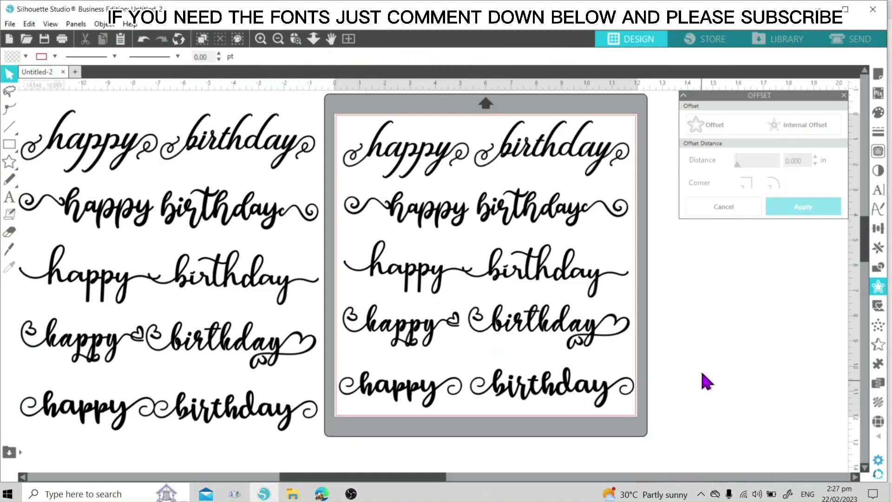
left_click_drag(408, 484, 399, 478)
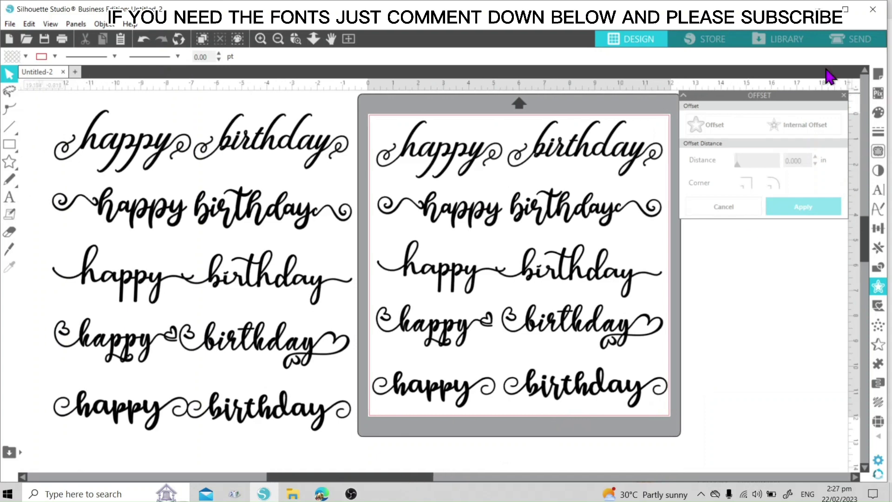